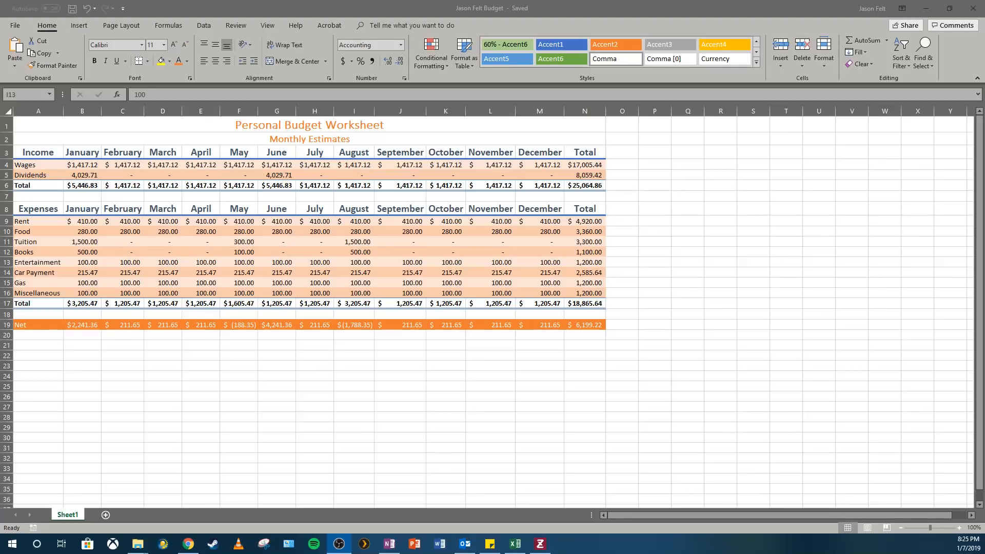
left_click(46, 232)
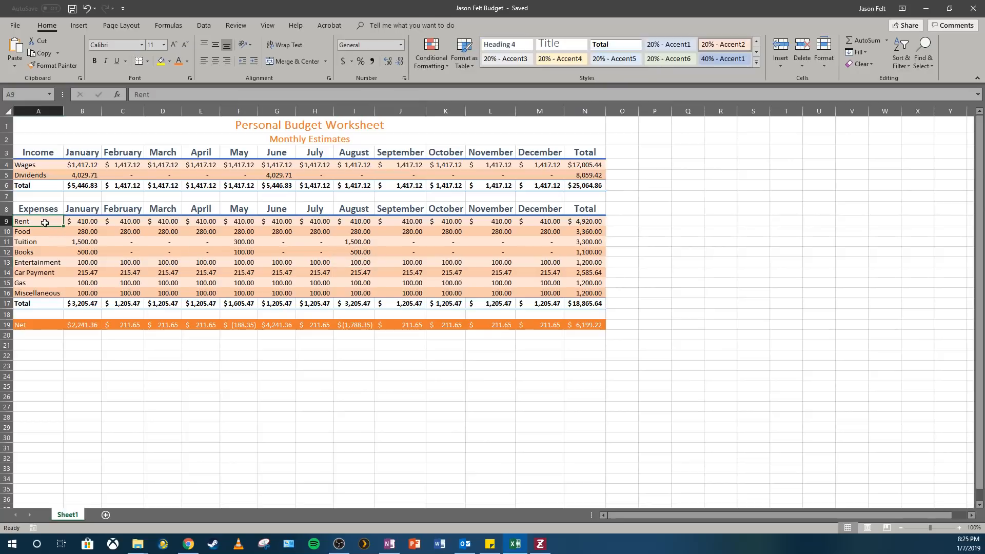
left_click(43, 245)
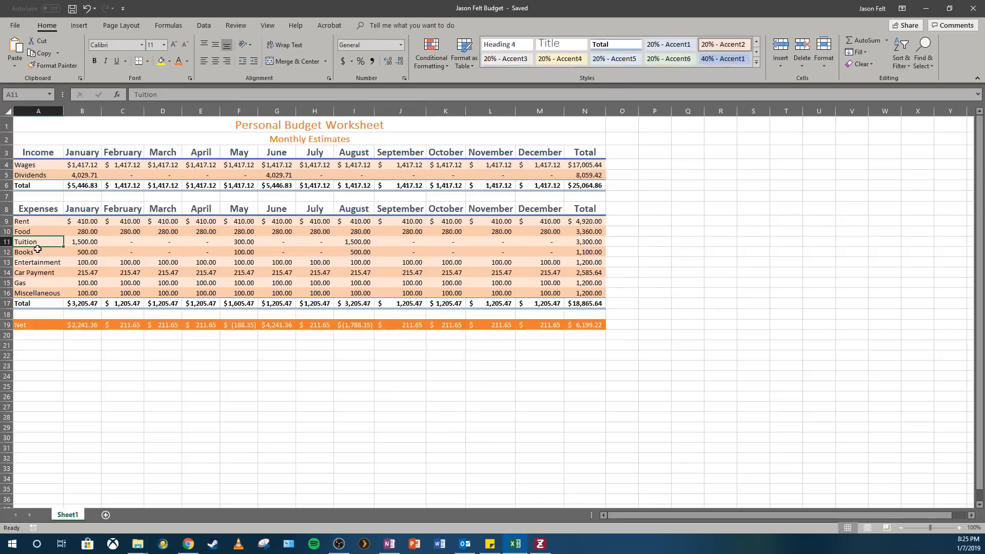
left_click(36, 252)
left_click(36, 253)
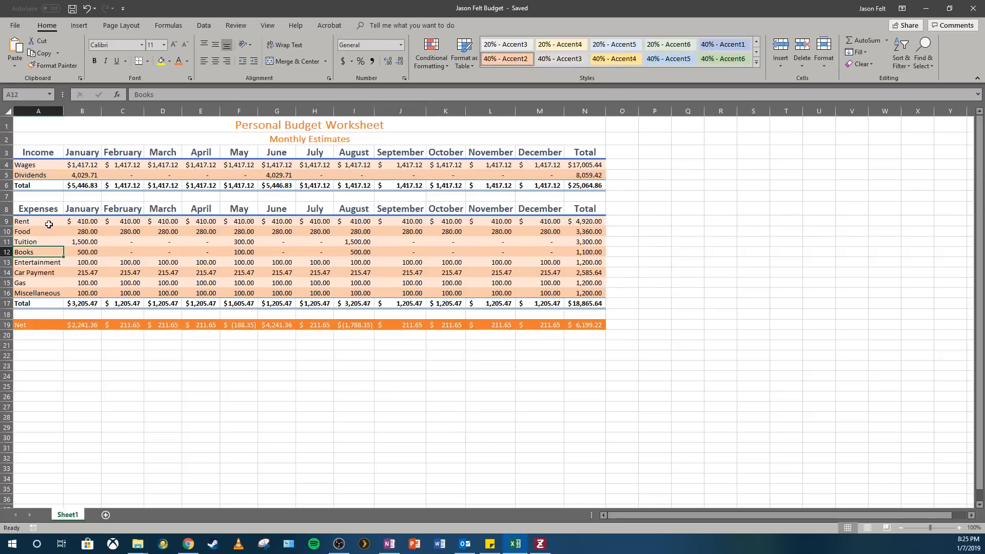
left_click(48, 224)
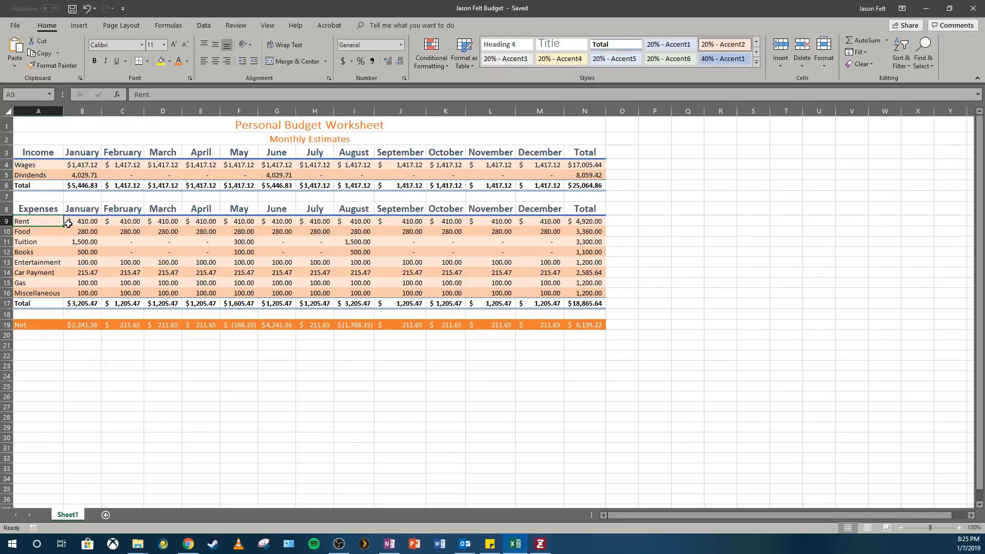
left_click(45, 232)
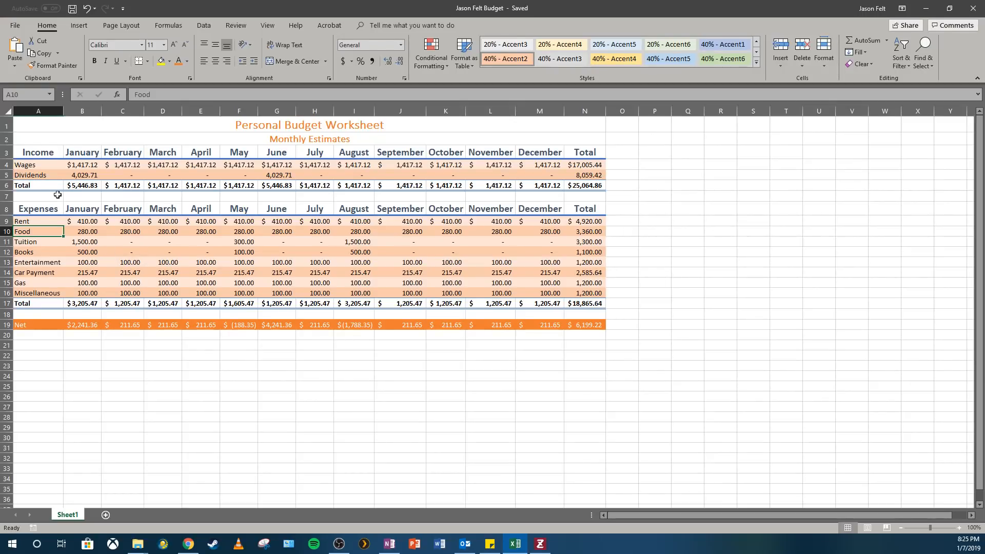
left_click(41, 224)
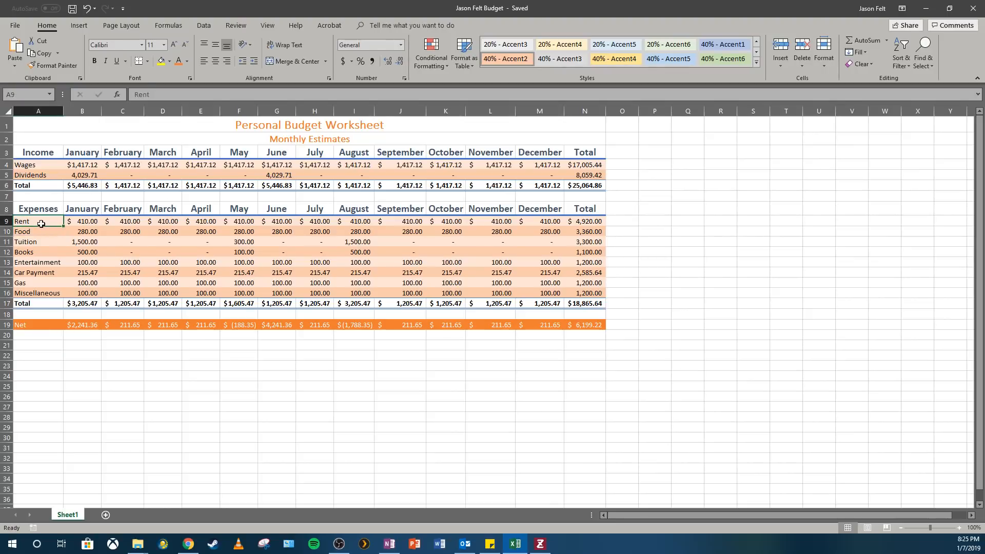
Insert a 3-D pie chart from the expense category labels in A9:A16 and their yearly totals in N9:N16
left_click_drag(41, 224, 37, 291)
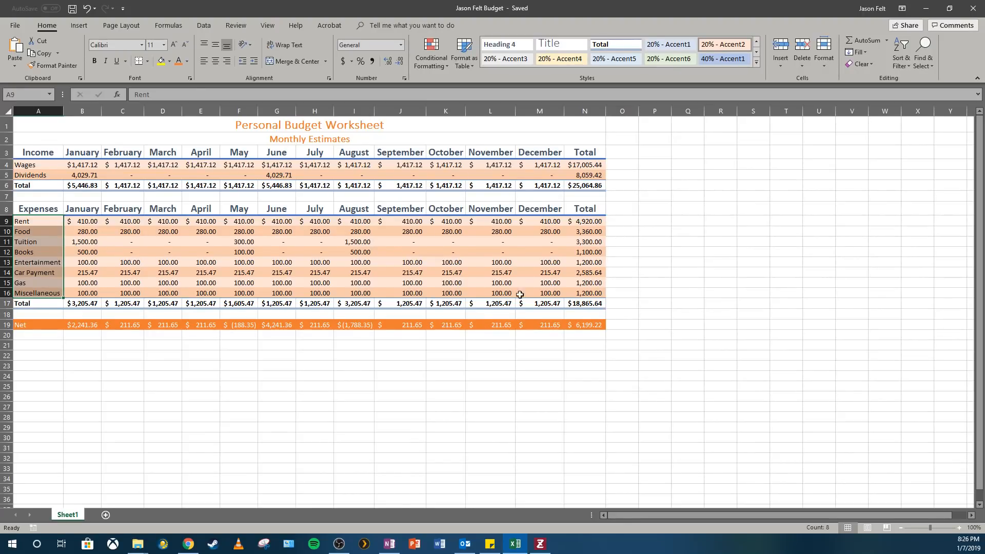
left_click_drag(588, 224, 588, 292)
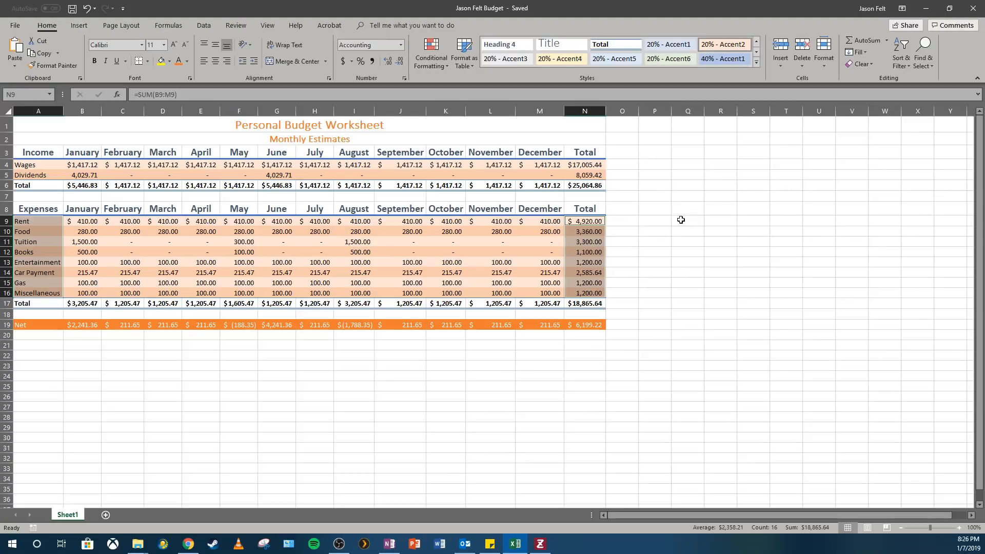
left_click(80, 25)
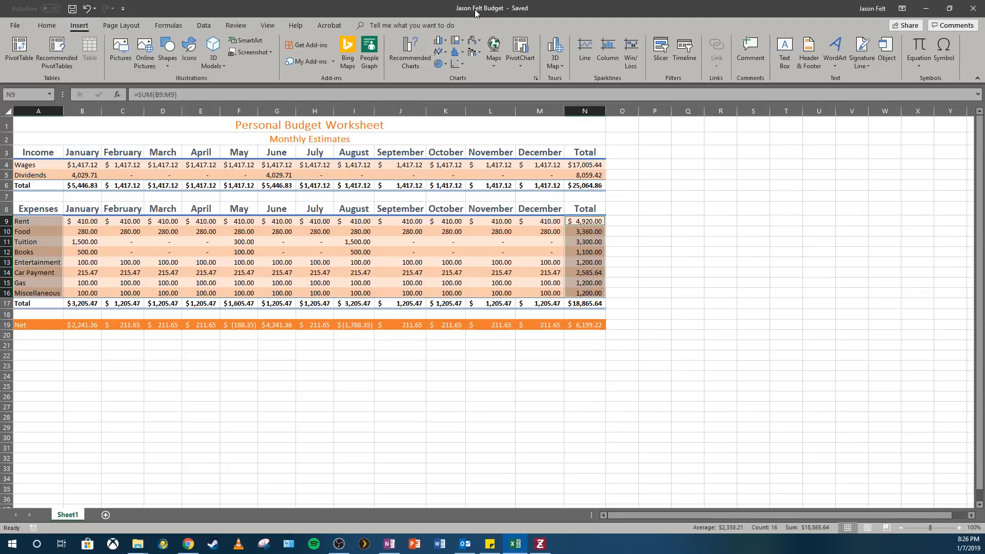
left_click(444, 67)
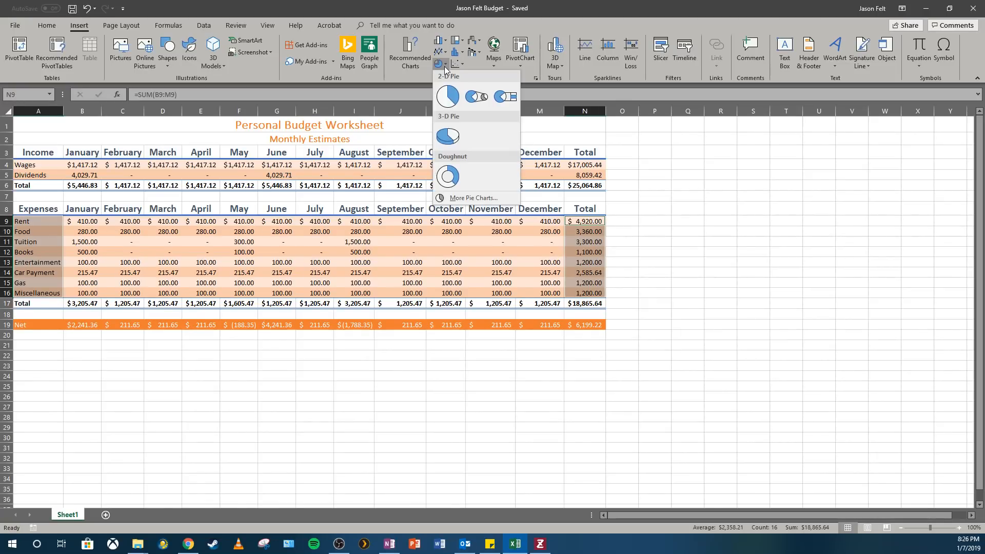
left_click(442, 139)
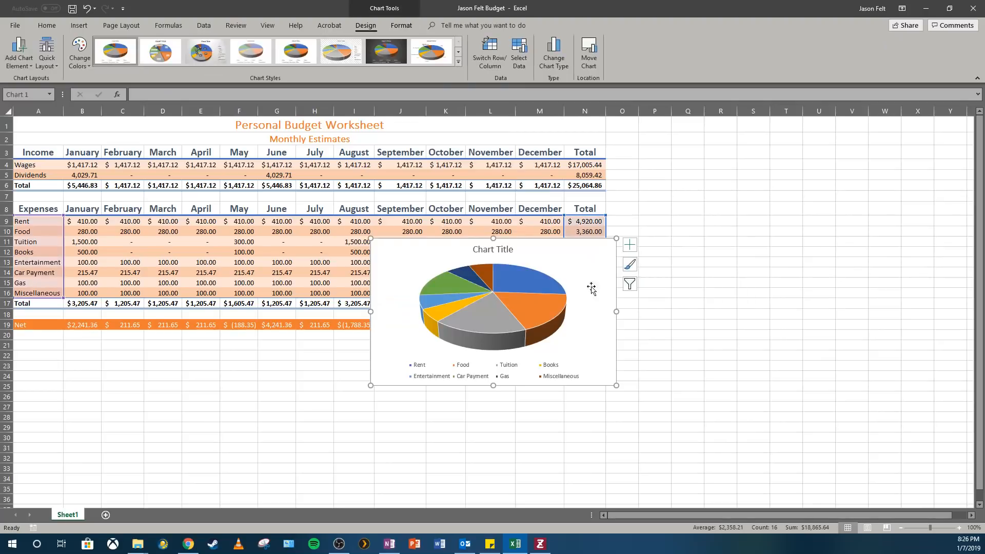
Move the pie chart to the right of the budget table
left_click_drag(551, 250, 809, 179)
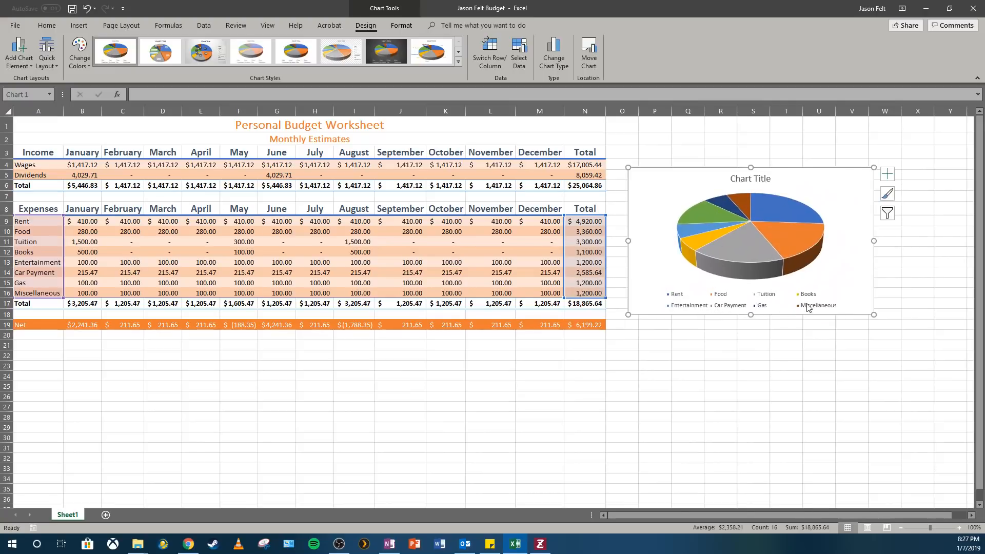
Examine the pie chart's slices and legend up close
left_click(959, 528)
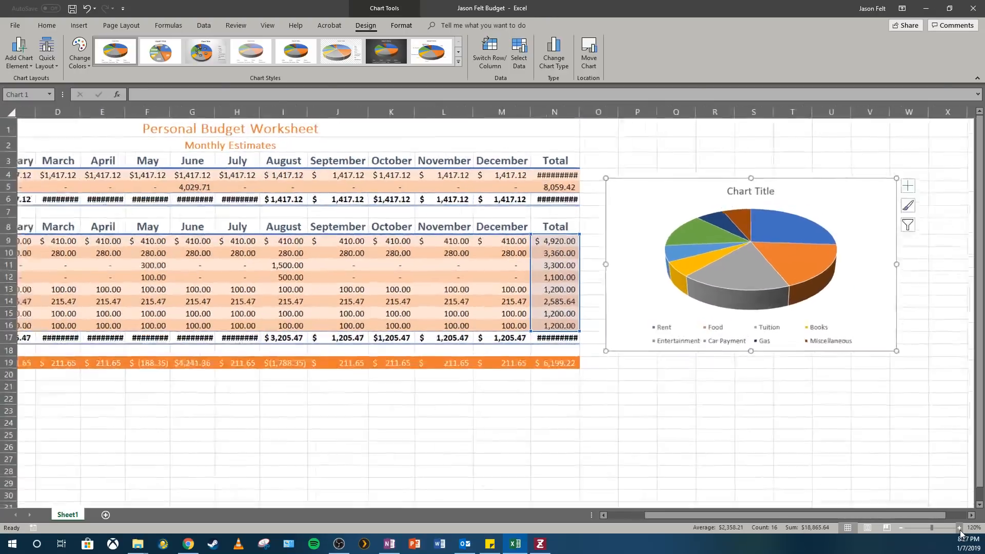
left_click(959, 527)
left_click(960, 527)
left_click(959, 527)
left_click(959, 528)
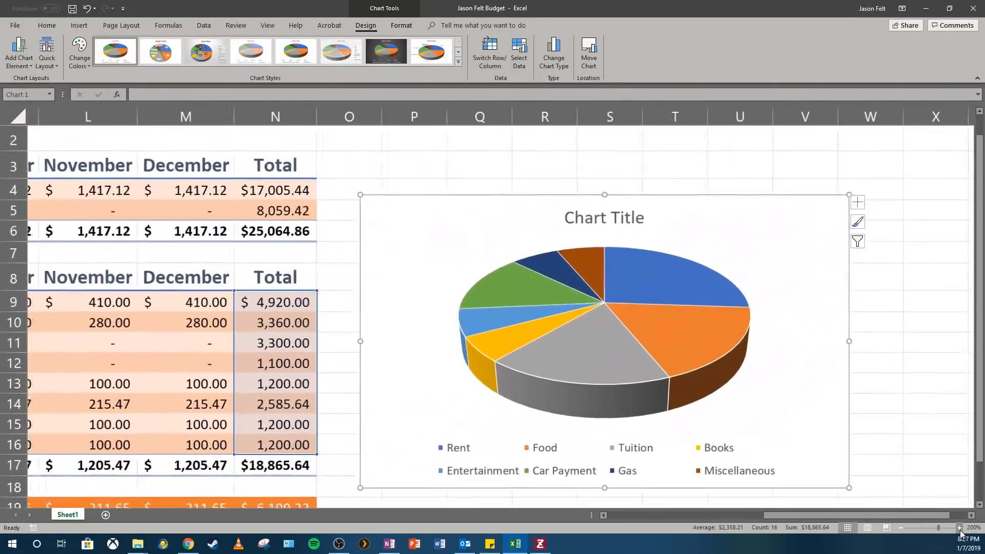
left_click(959, 528)
left_click(959, 527)
left_click(959, 528)
left_click(959, 527)
left_click(960, 528)
left_click(959, 528)
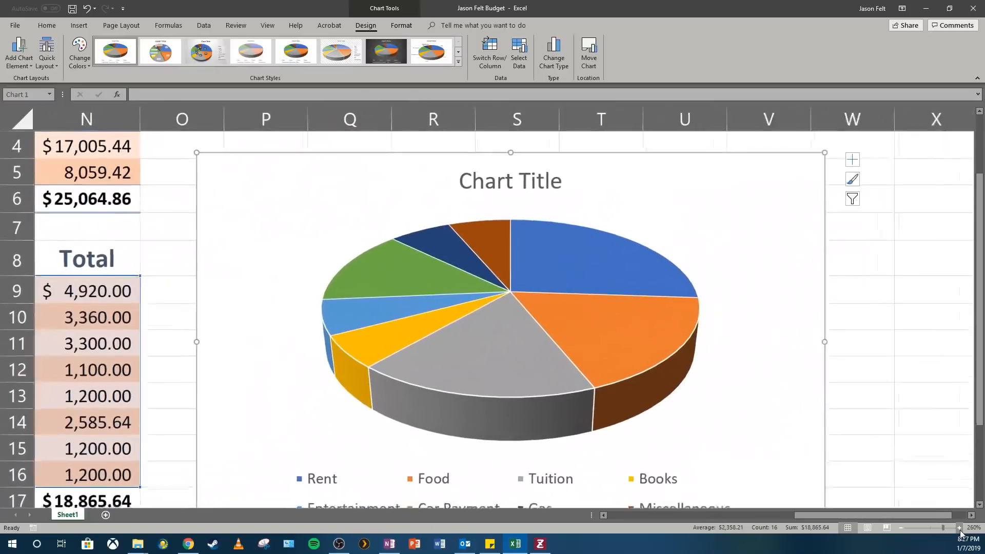
scroll(875, 398, "down", 2)
scroll(757, 413, "up", 1)
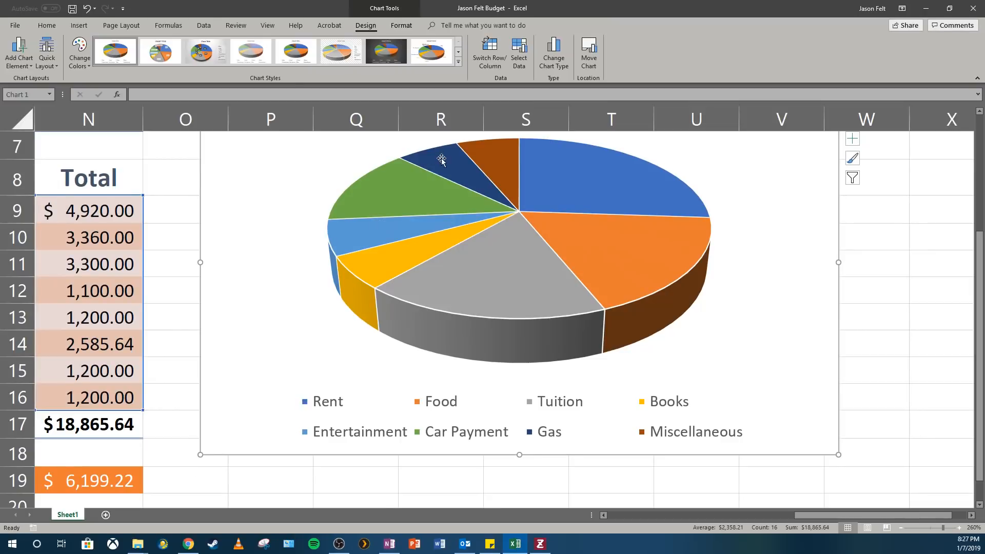
left_click(784, 365)
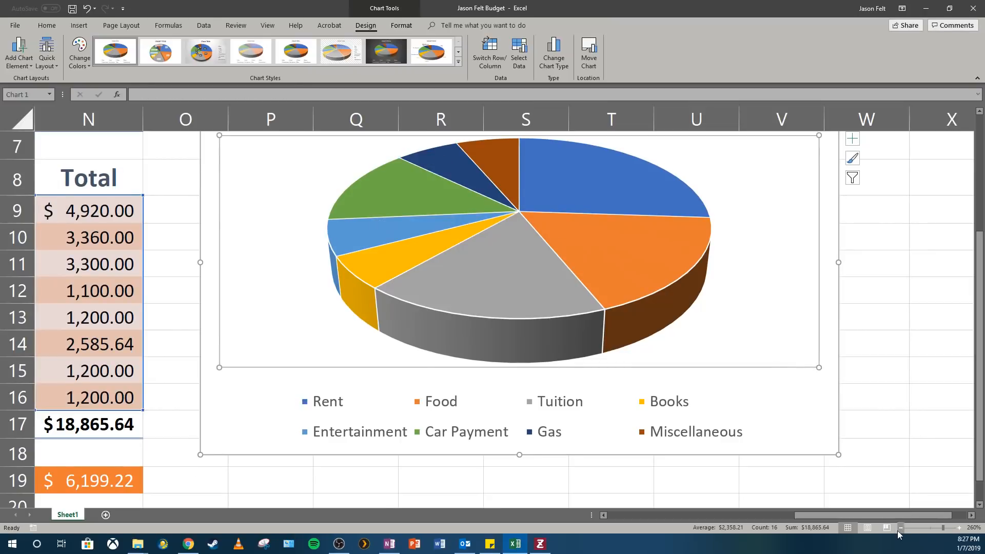
left_click(929, 527)
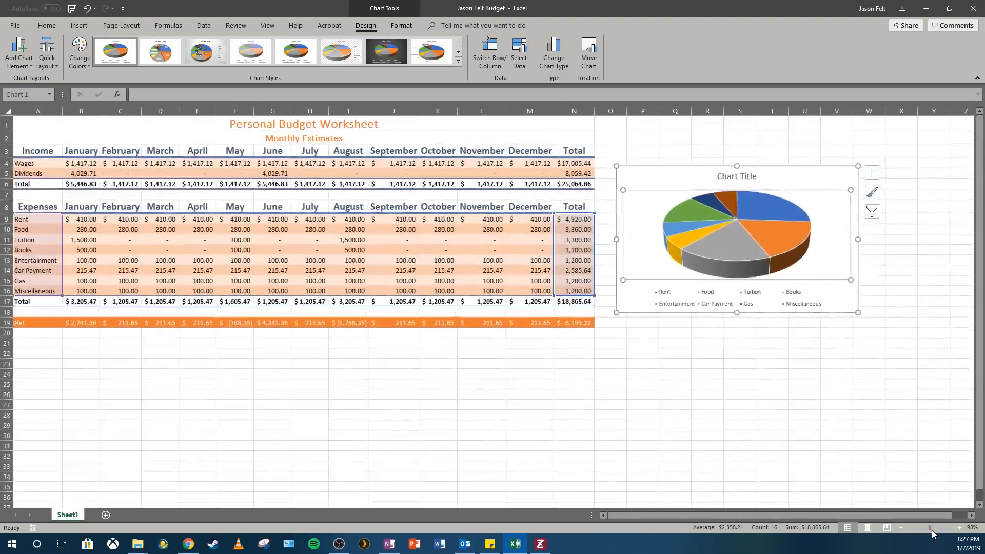
left_click(931, 531)
left_click_drag(931, 530, 928, 531)
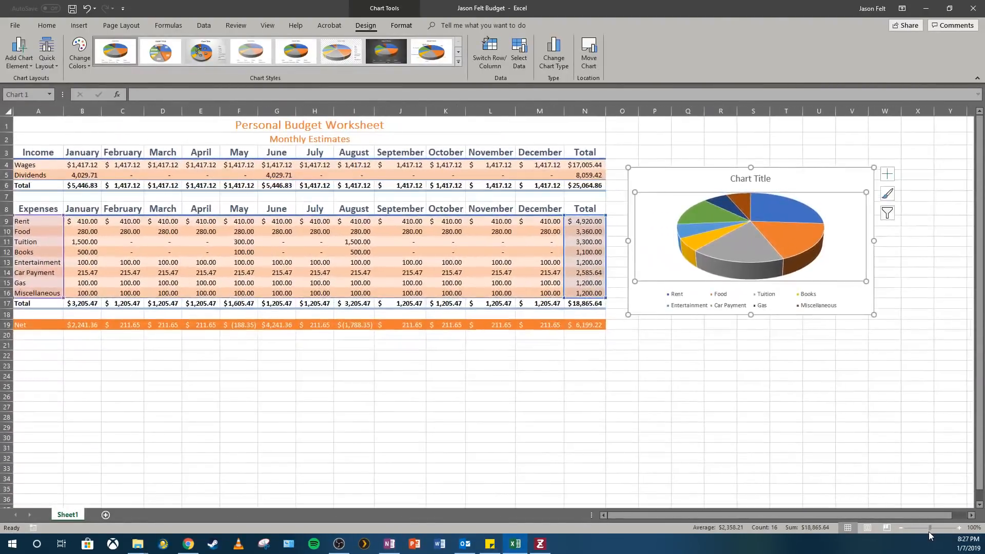
Set the chart title to Monthly Expenses
left_click(808, 423)
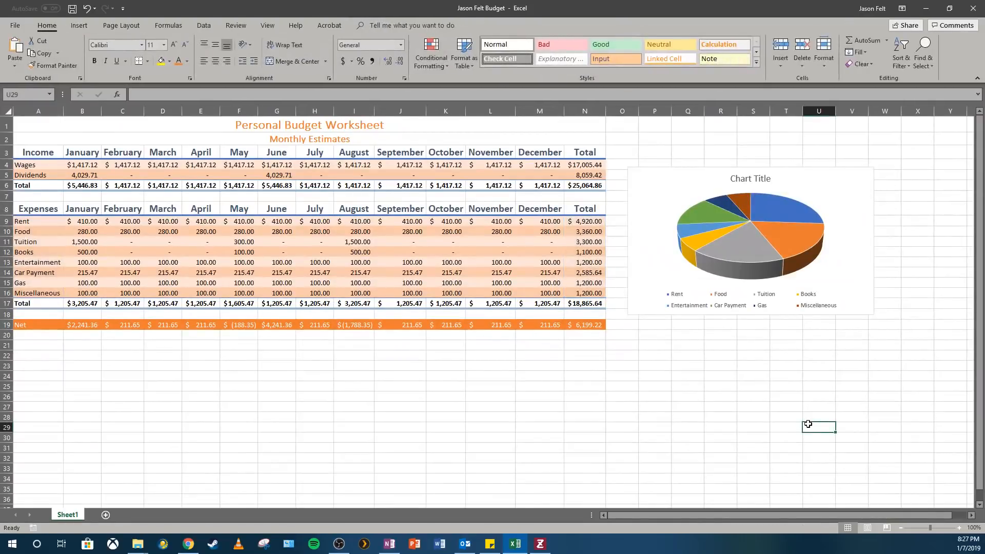
left_click(770, 178)
triple_click(769, 178)
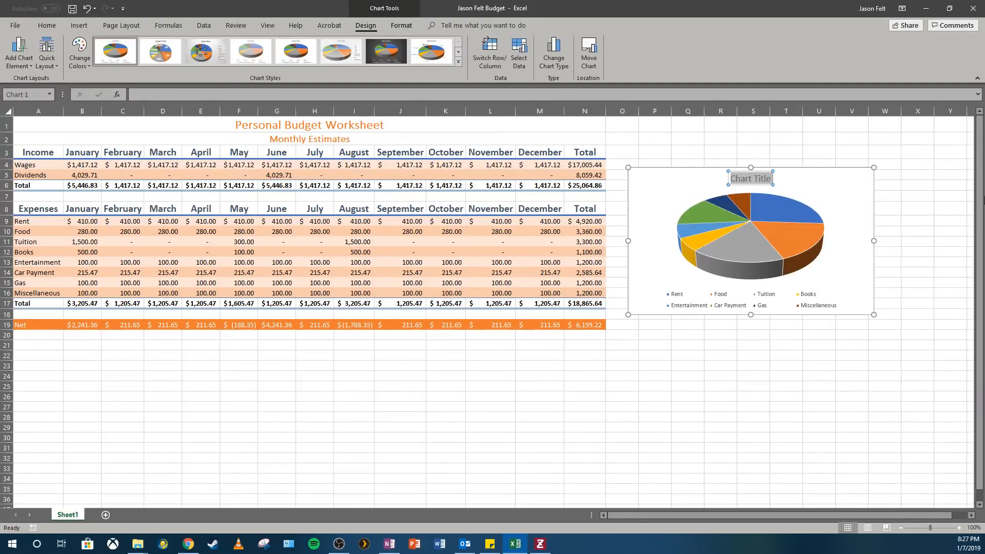
type("Mont")
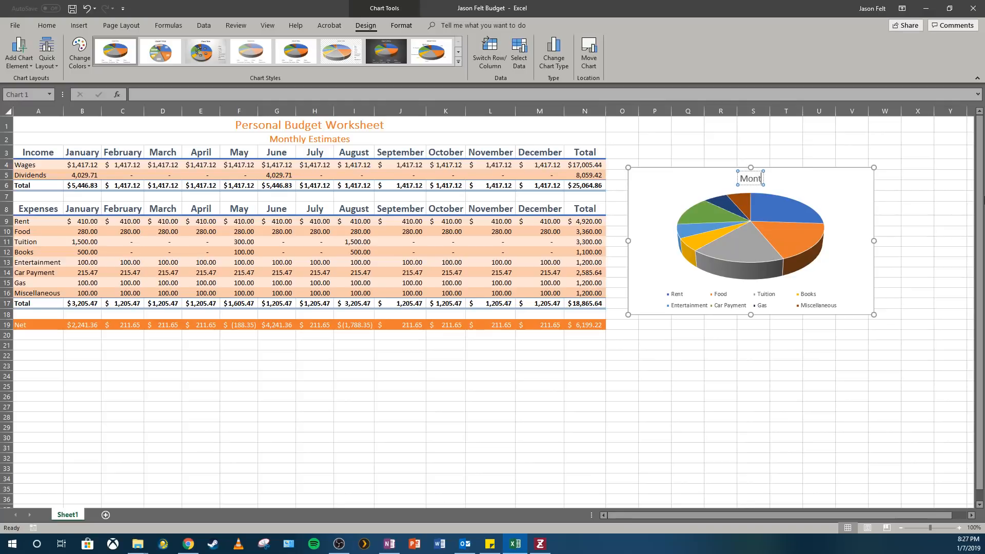
type("hly Expenses")
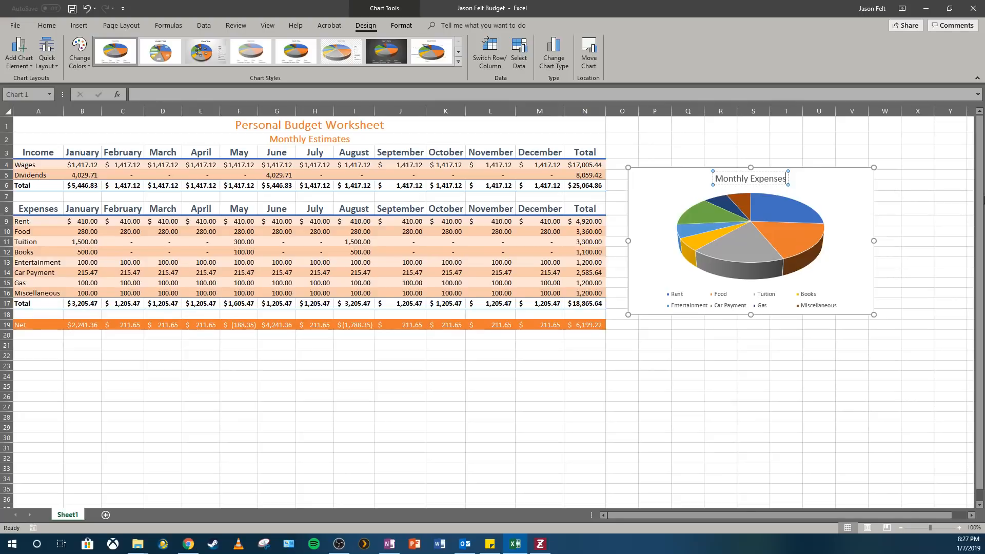
left_click(847, 186)
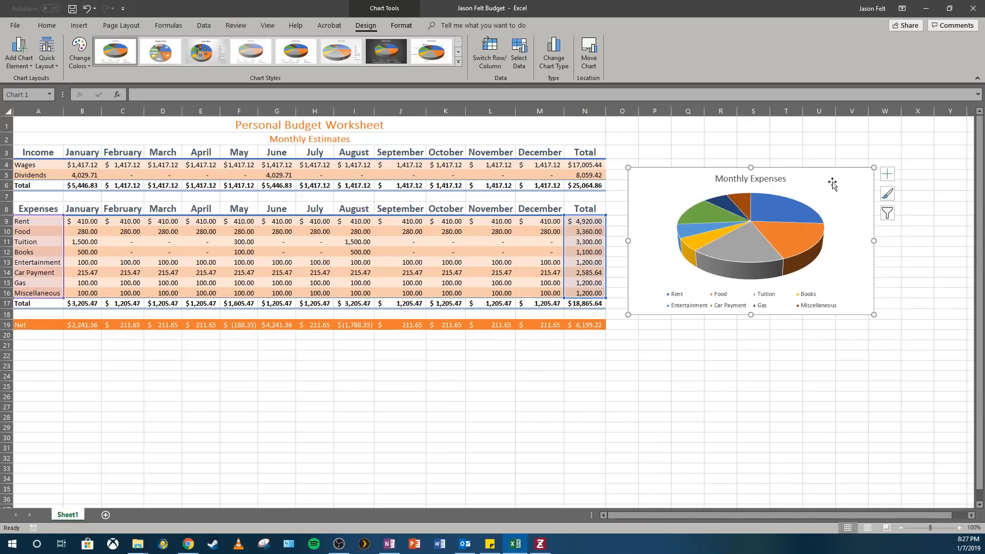
Apply the fifth chart style from the style gallery to the pie chart
left_click(456, 62)
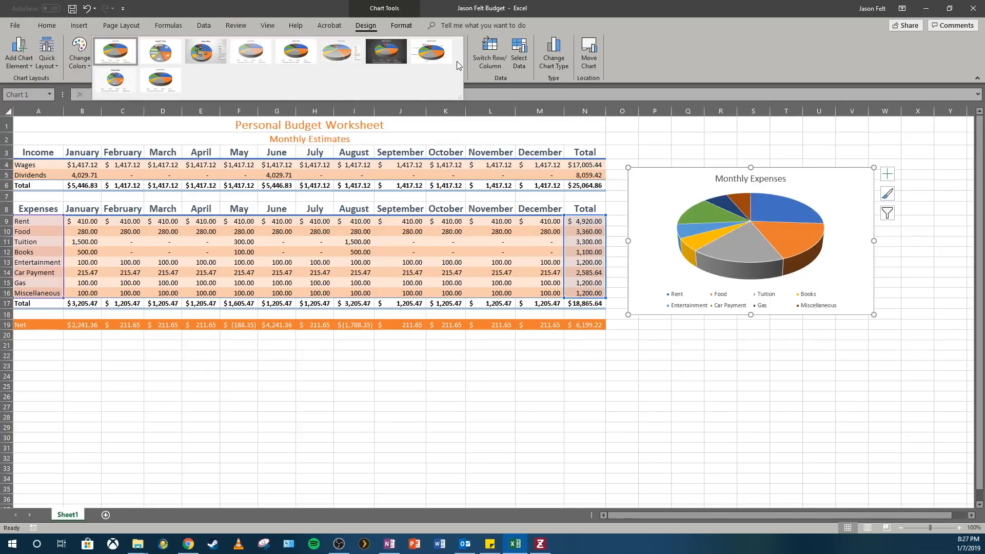
left_click(293, 61)
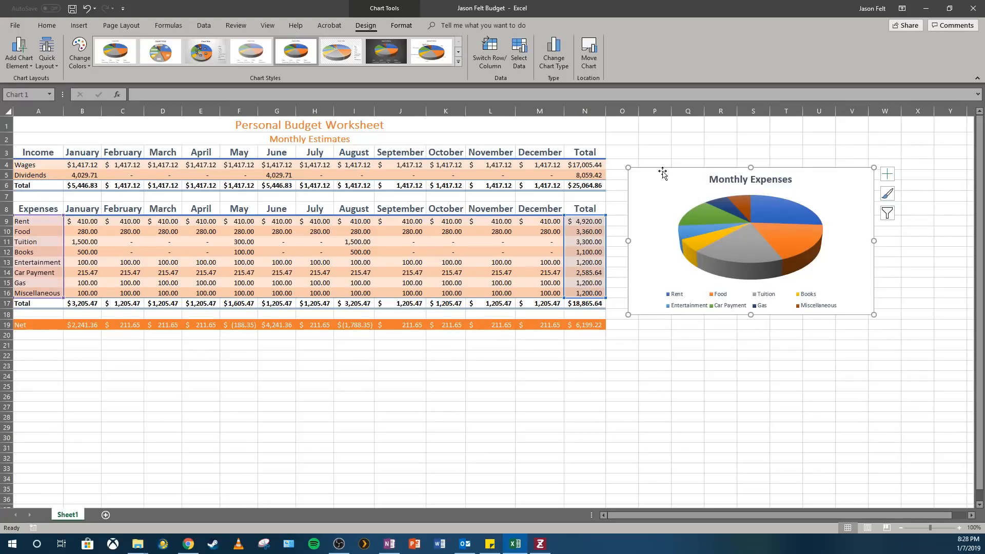
Move the chart to a new sheet named Monthly Expense Chart
left_click(590, 66)
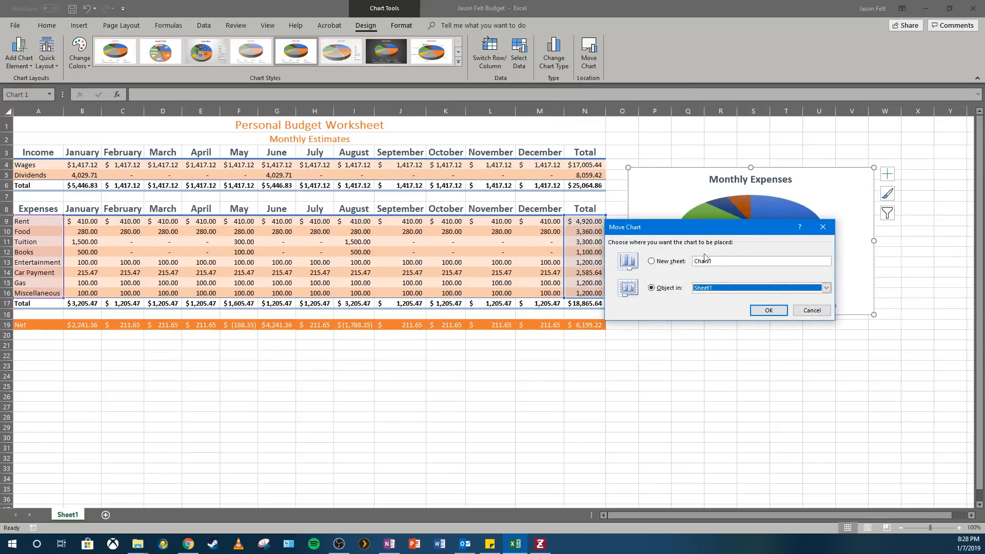
left_click(655, 261)
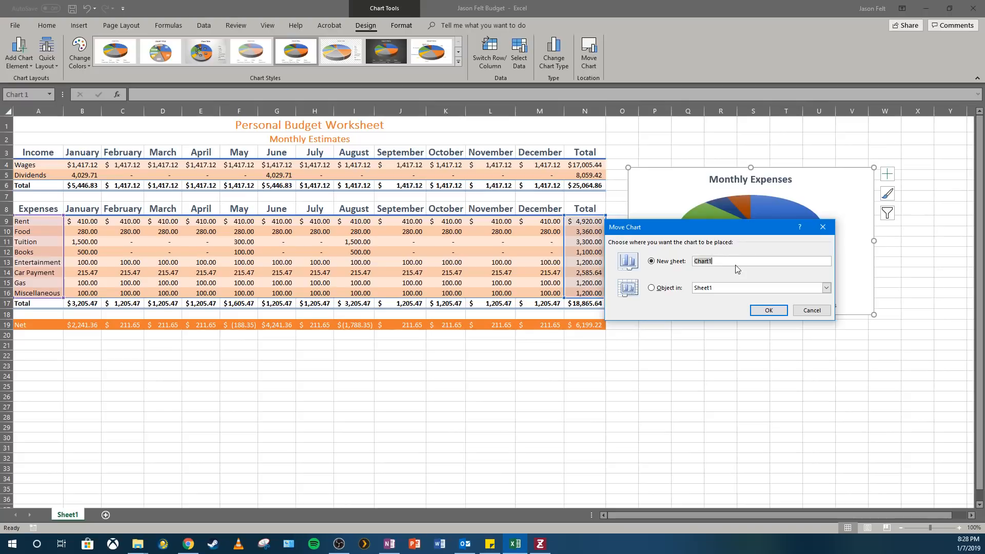
type("Monthly Expense")
left_click(768, 310)
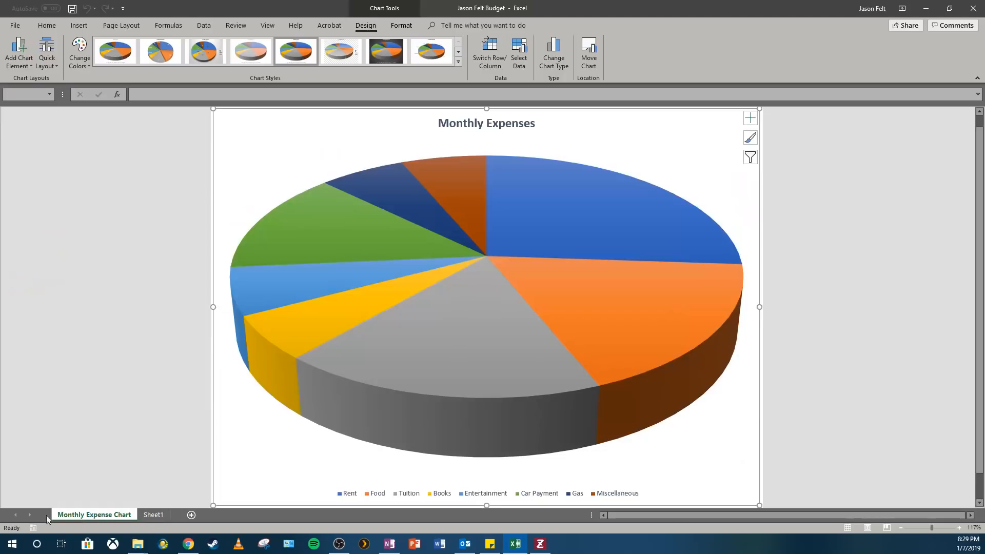
left_click(146, 516)
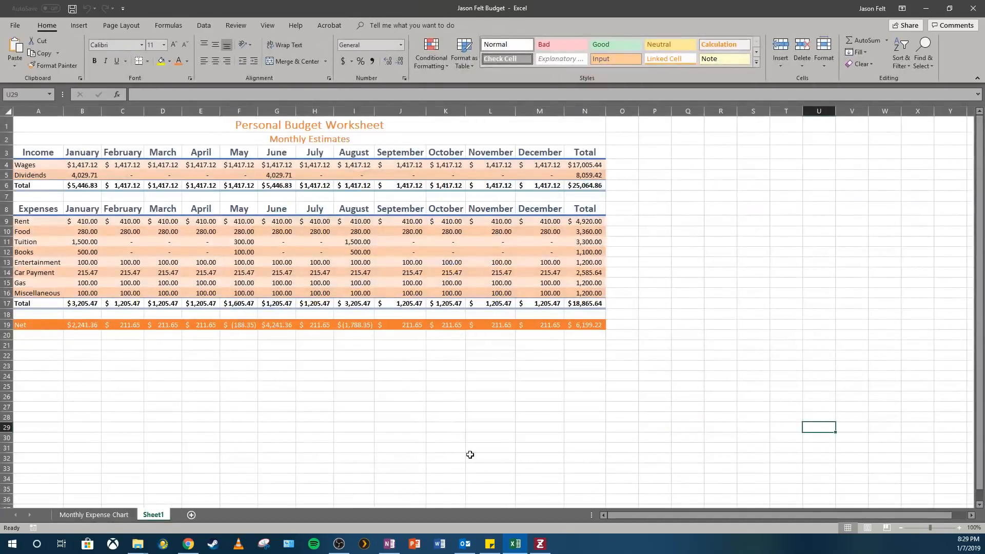
left_click(195, 364)
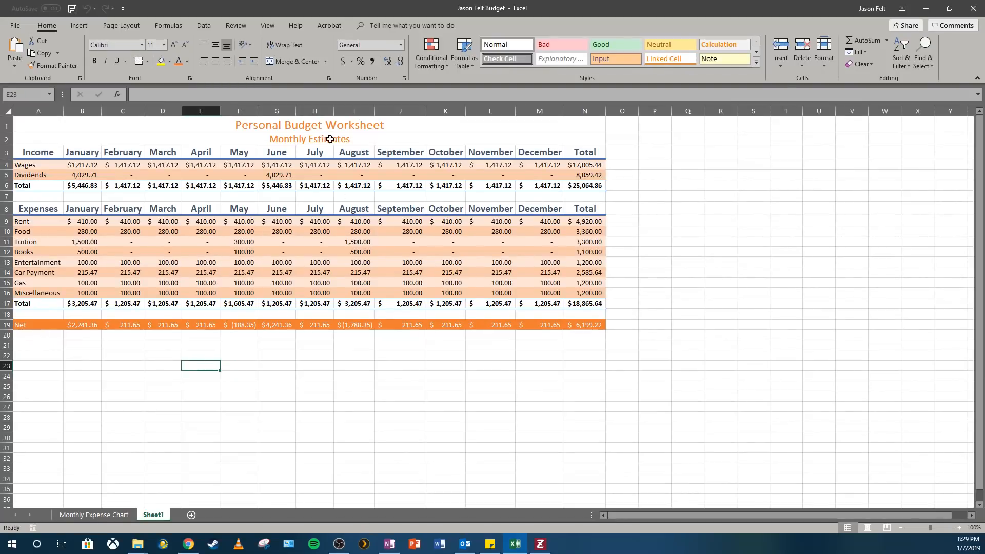
left_click(100, 515)
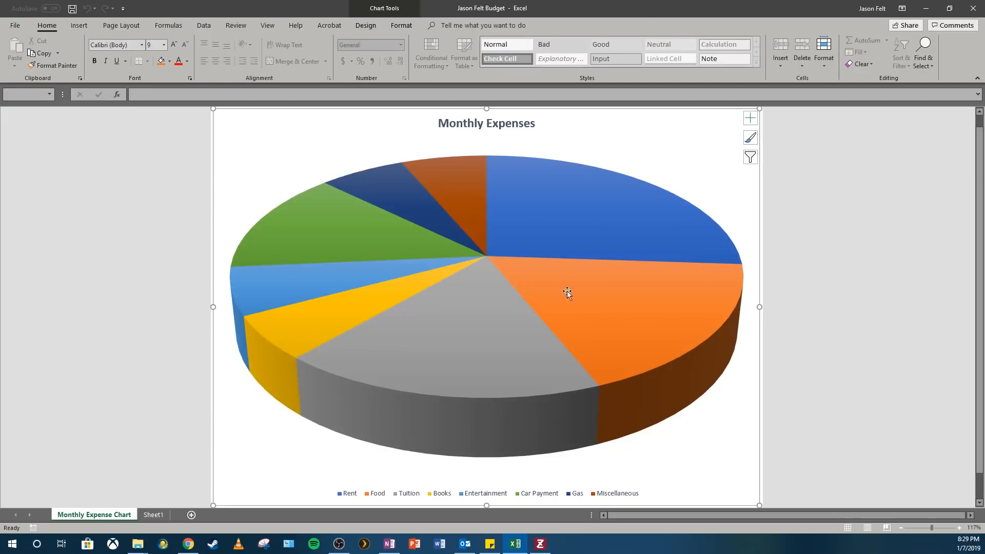
left_click(163, 517)
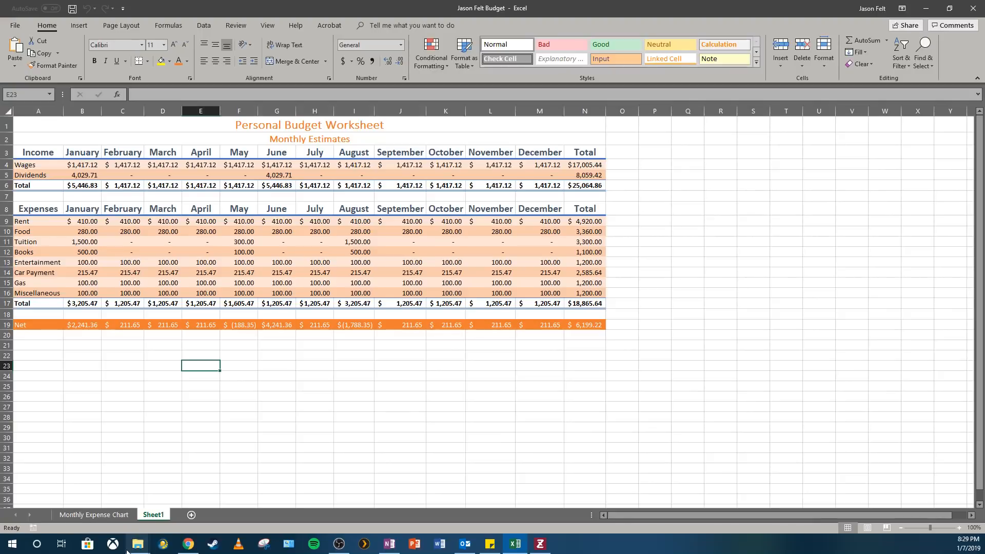
Rename the Sheet1 worksheet to Monthly Finances
right_click(152, 519)
left_click(188, 425)
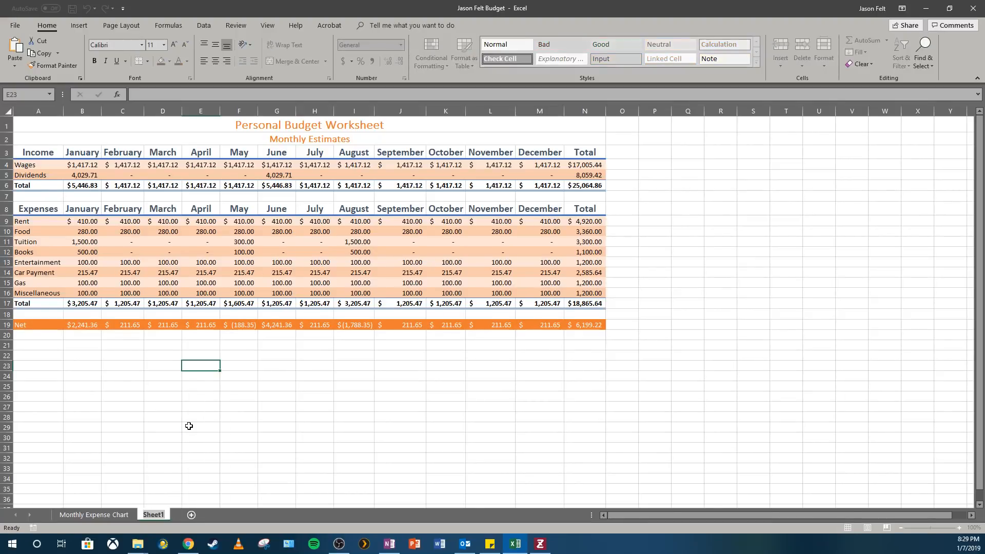
type("Monthly G")
type("inances")
key("Return")
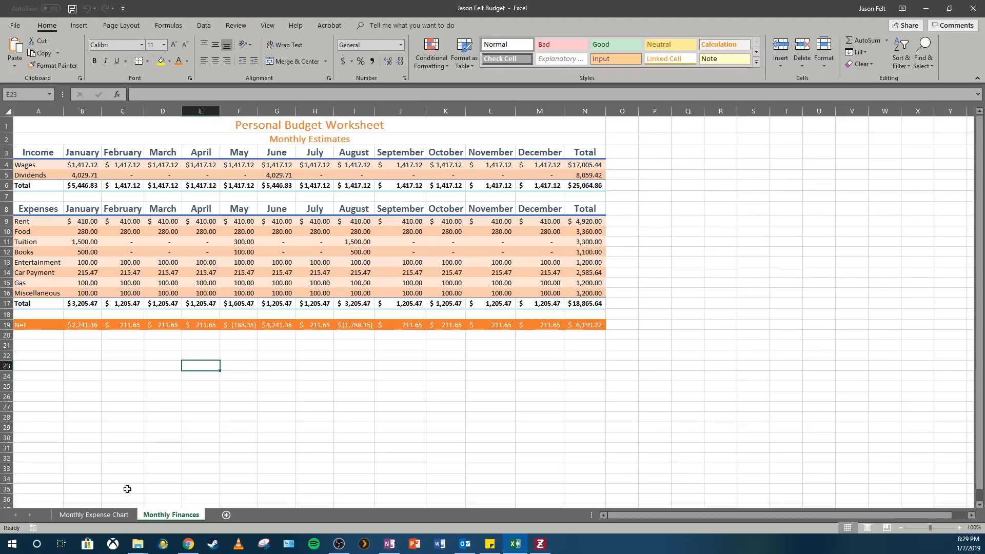
Set the Monthly Finances sheet tab color to blue
right_click(168, 515)
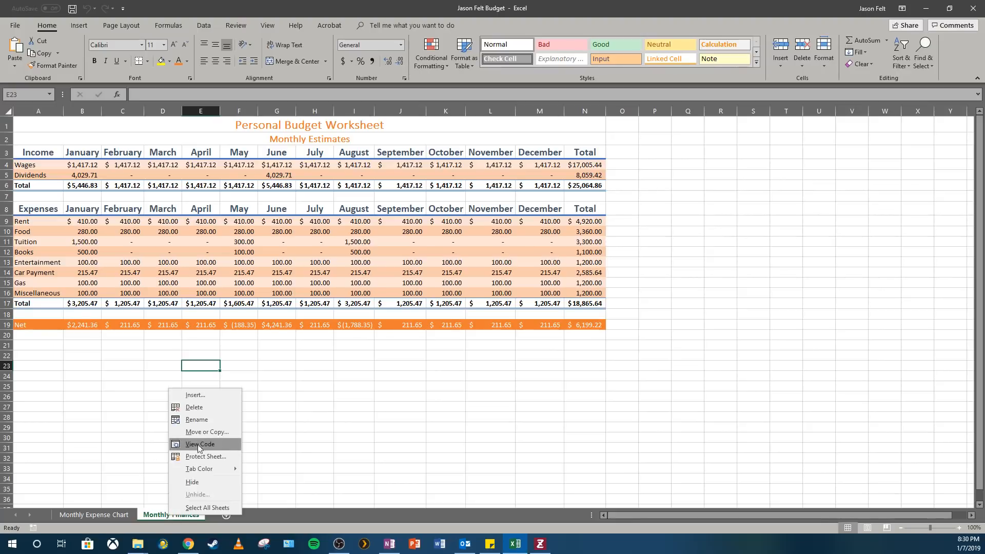
mouse_move(212, 466)
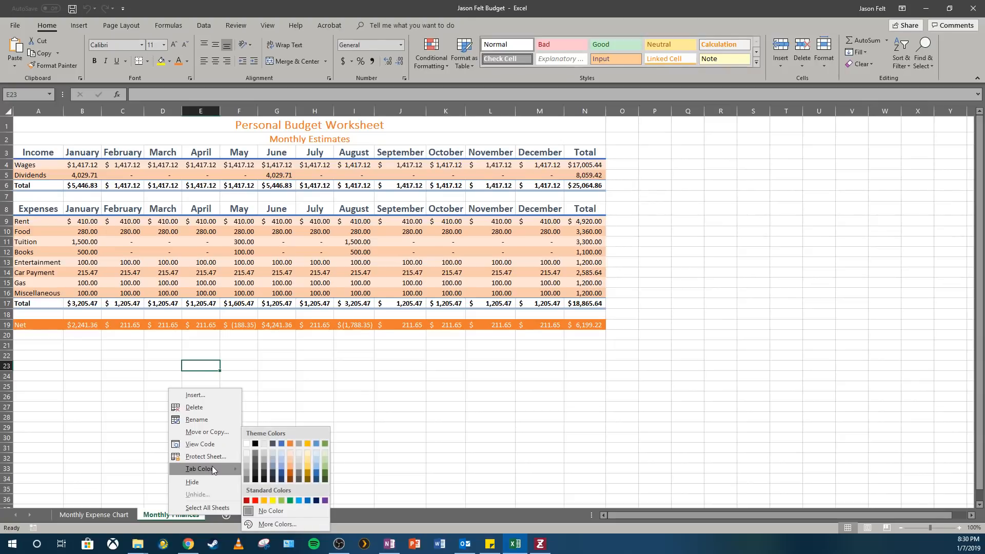
left_click(308, 500)
left_click(62, 514)
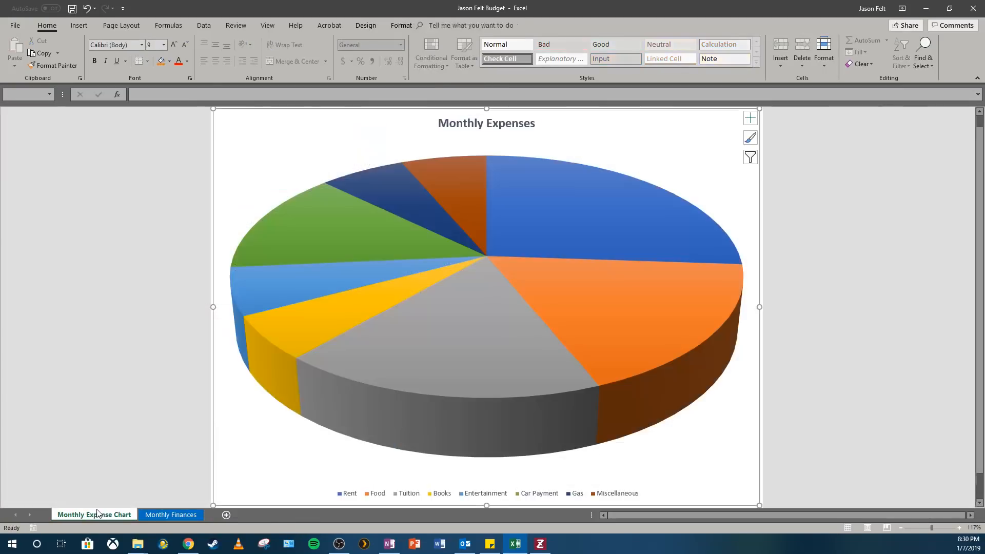
left_click(166, 515)
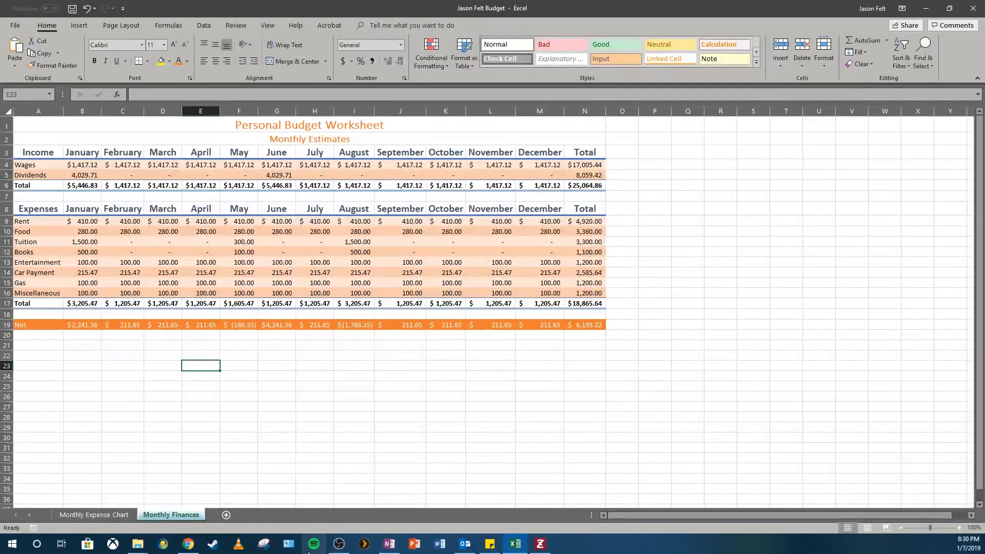
Give the Monthly Expense Chart sheet tab a custom yellow color of RGB 207, 195, 39
right_click(95, 515)
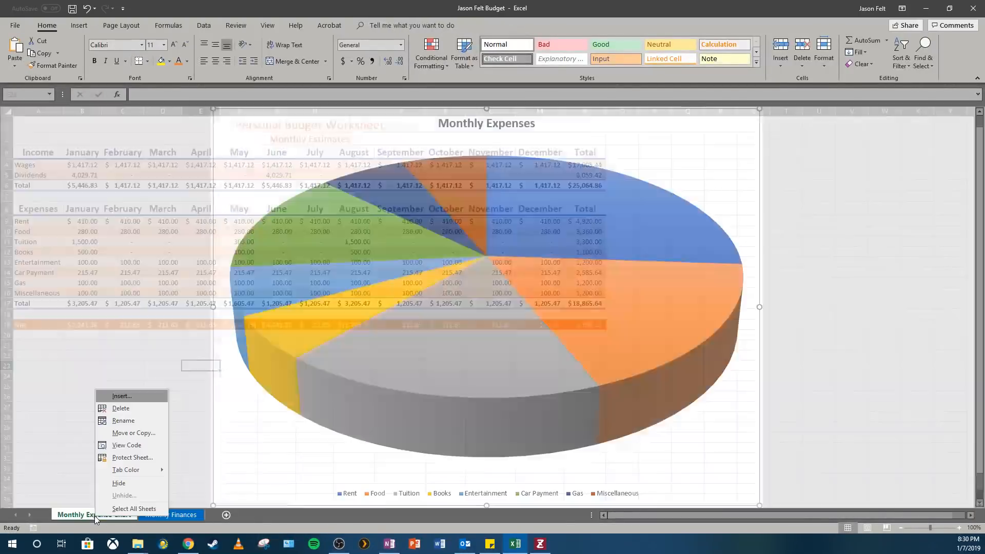
mouse_move(129, 474)
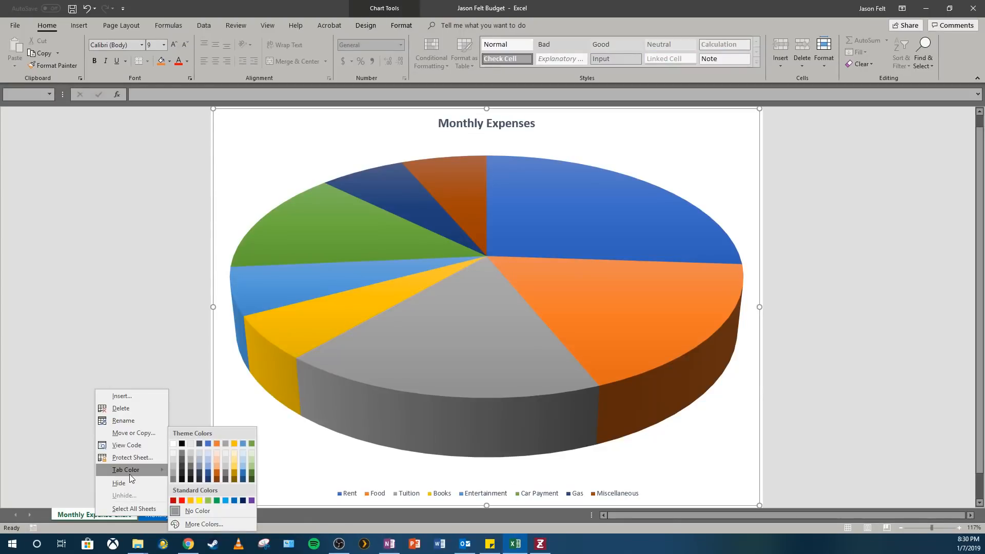
left_click(220, 520)
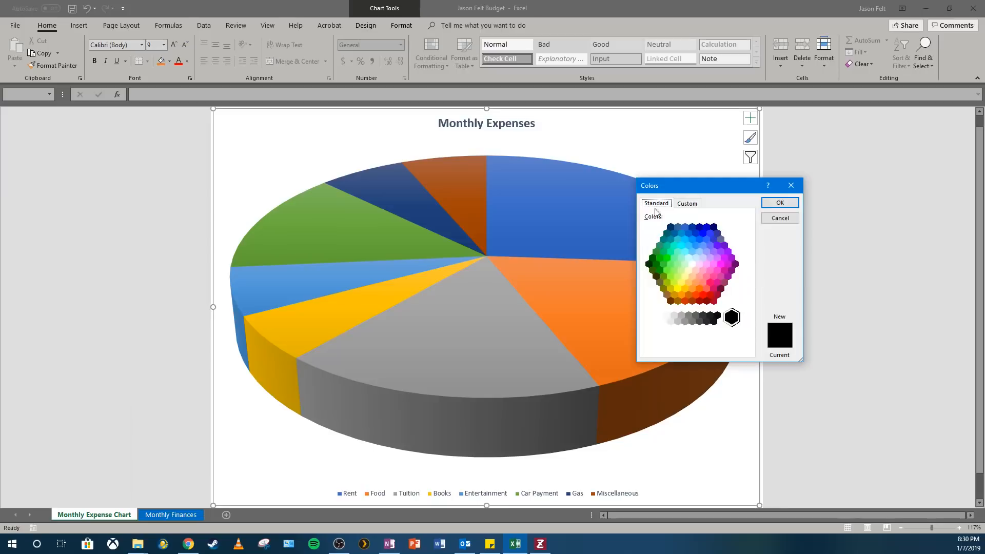
left_click(681, 203)
left_click_drag(688, 257, 664, 244)
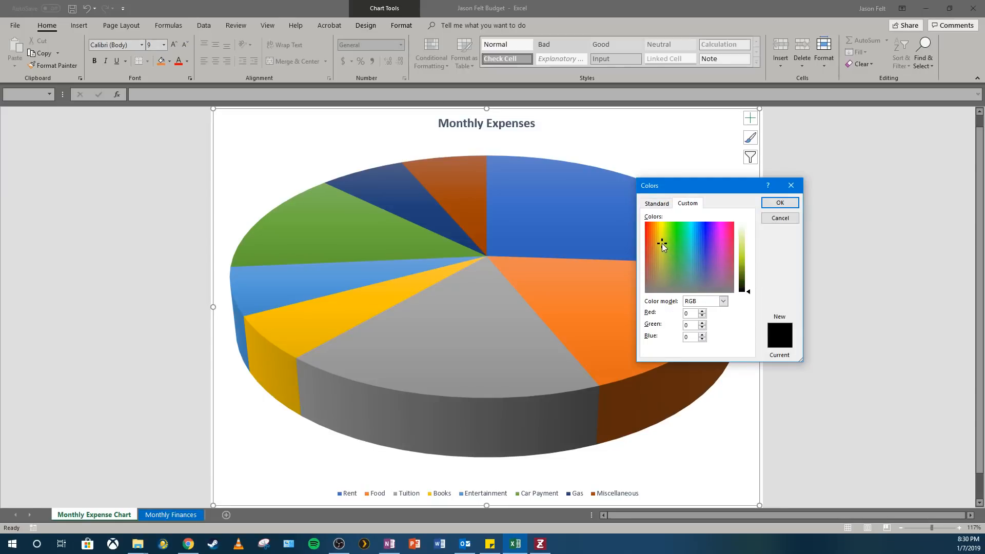
left_click_drag(747, 291, 741, 248)
left_click_drag(748, 251, 747, 261)
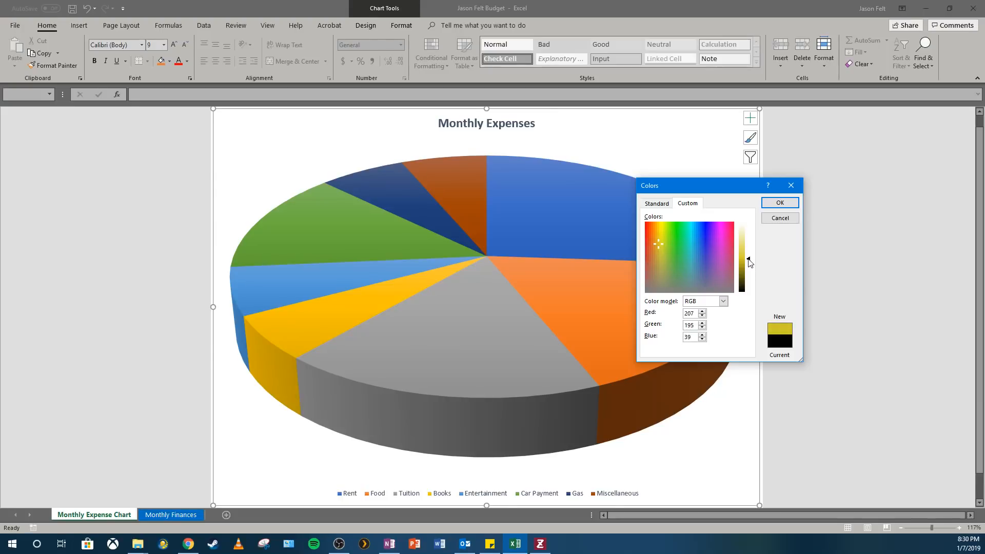
left_click(779, 203)
left_click(172, 514)
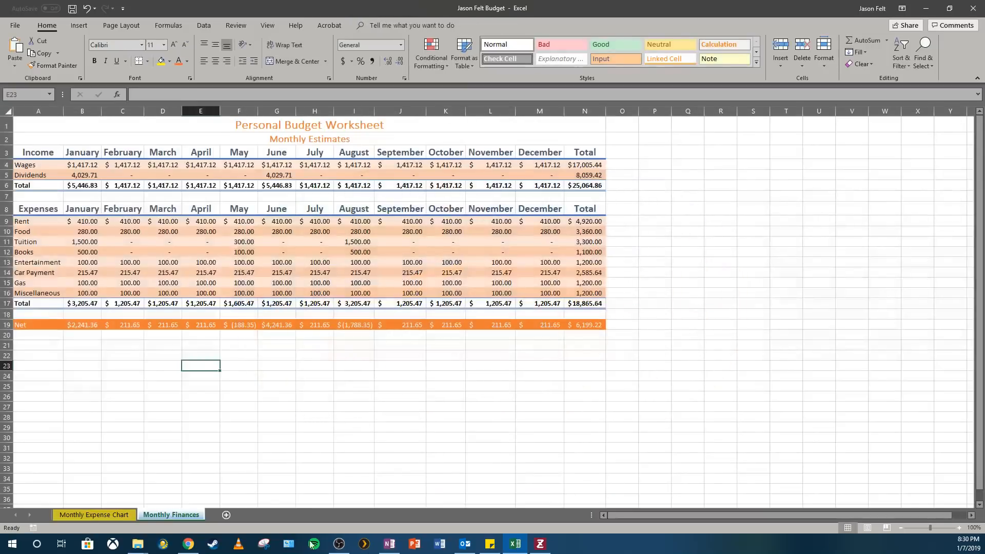
Switch back and forth between the two sheets to compare their tab colors
left_click(102, 514)
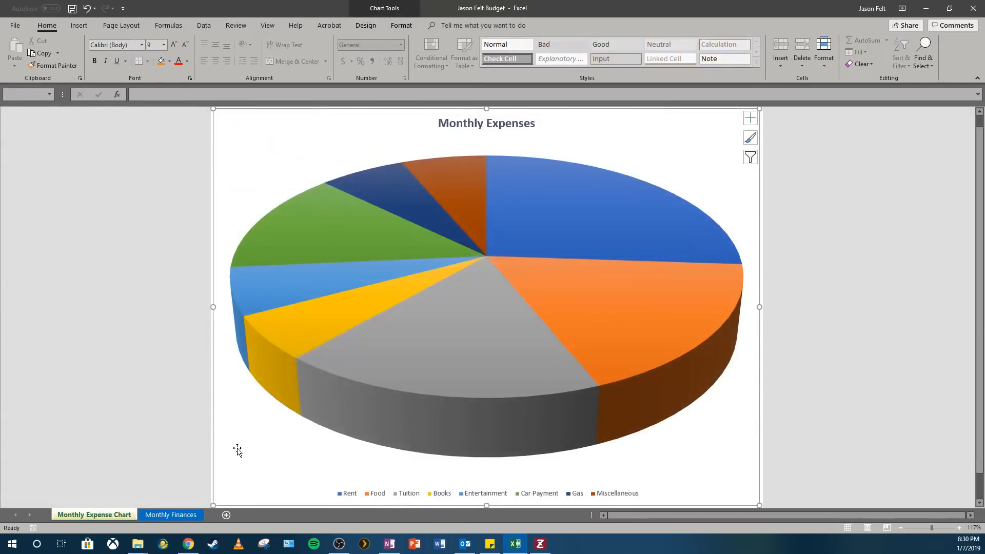
left_click(171, 515)
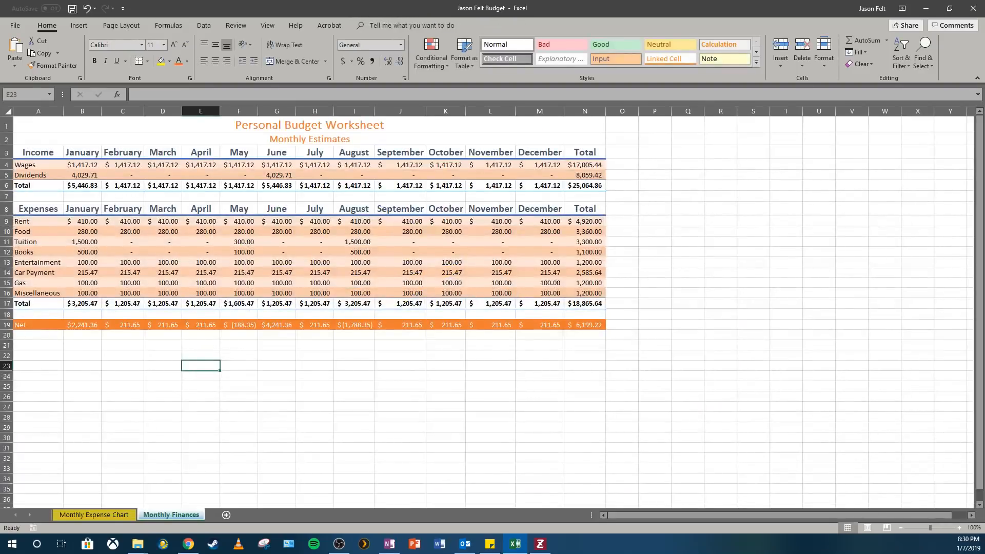
left_click(111, 514)
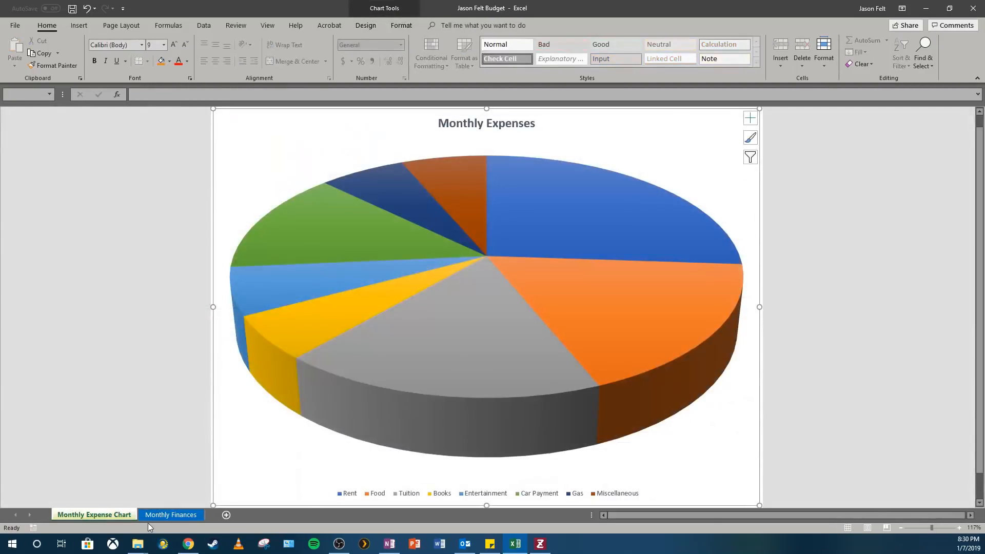
left_click(167, 516)
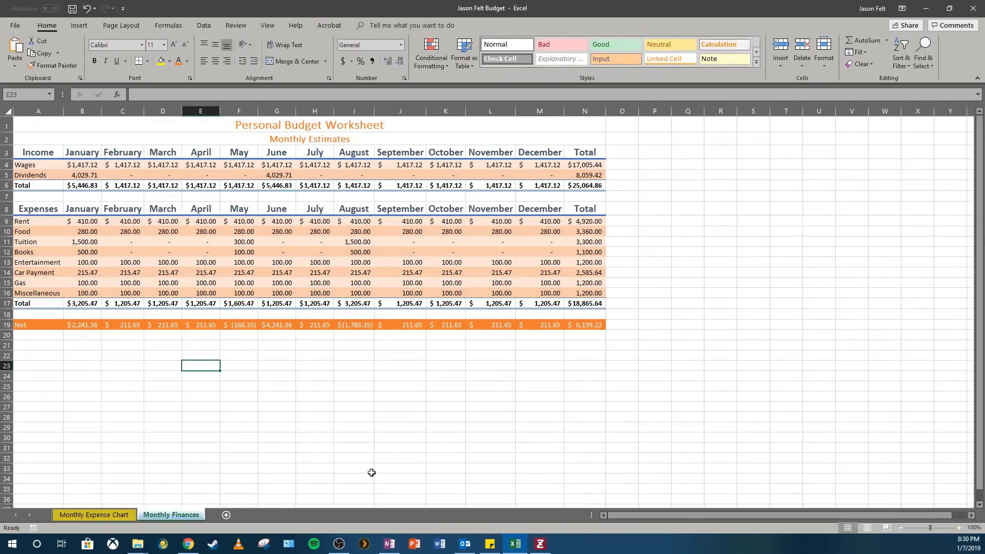
left_click(100, 514)
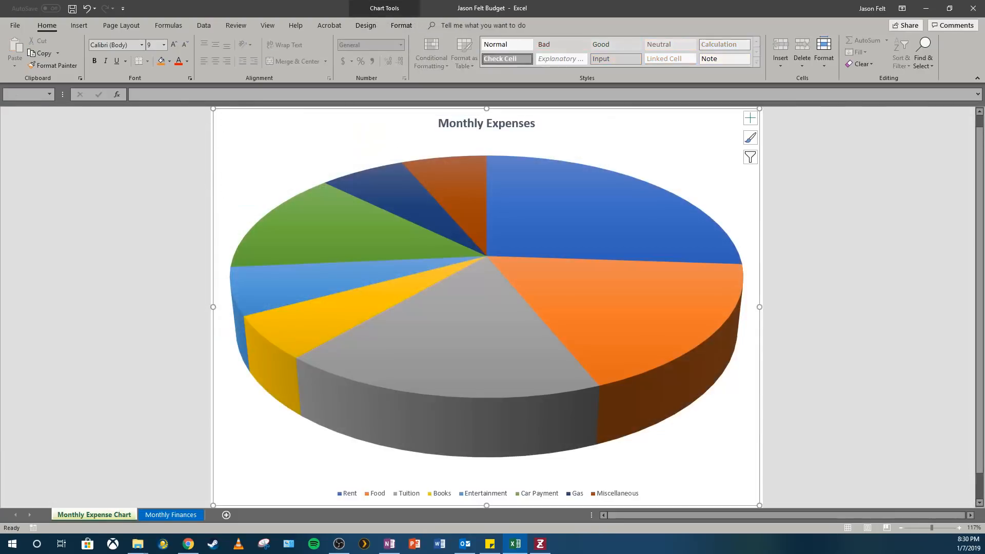
left_click(155, 515)
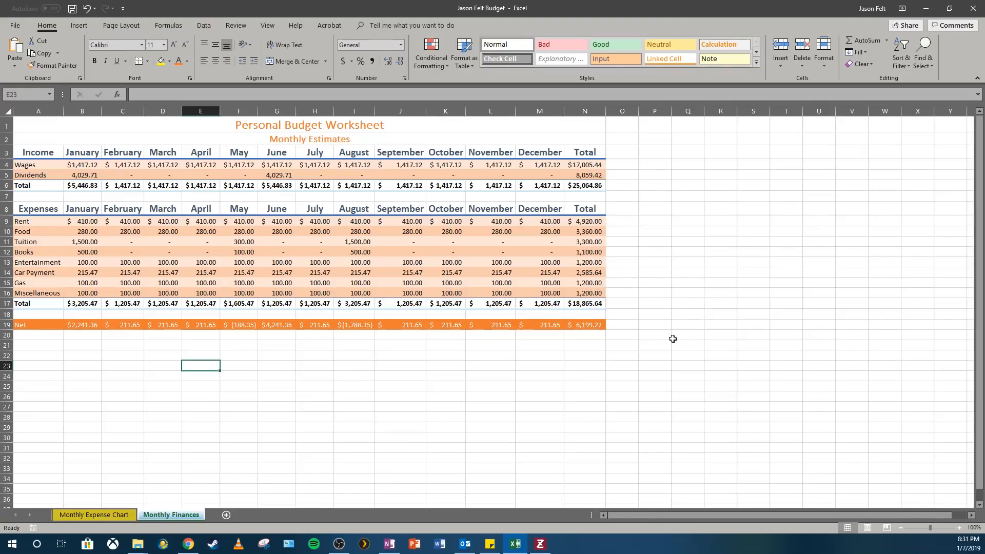
Save the workbook
left_click(72, 8)
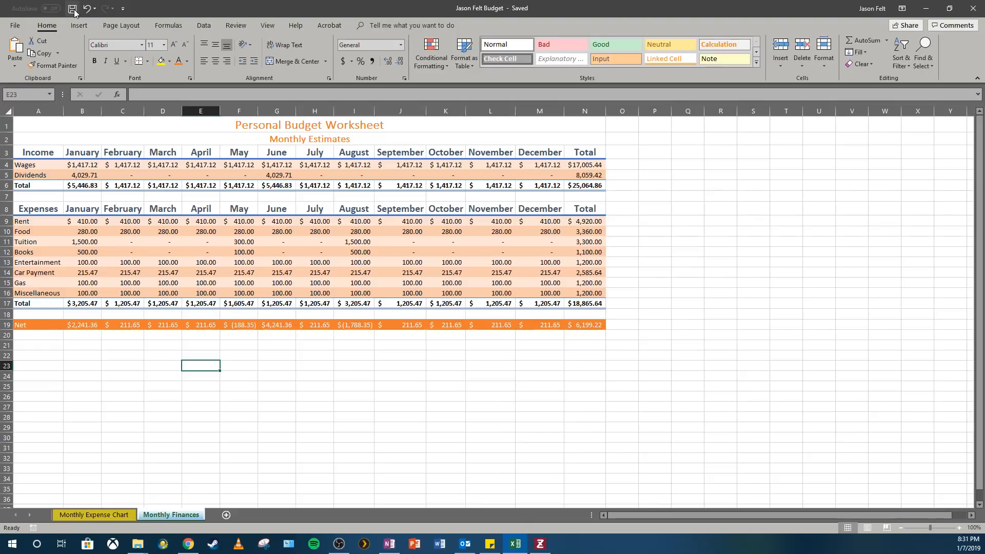
left_click(530, 180)
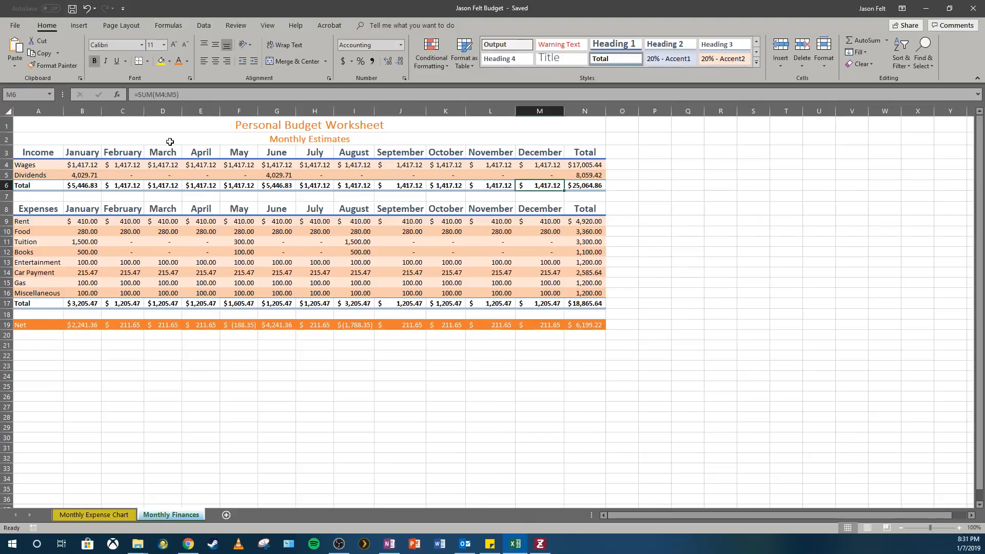
Preview the Monthly Finances sheet's printout across both pages
left_click(15, 26)
left_click(38, 207)
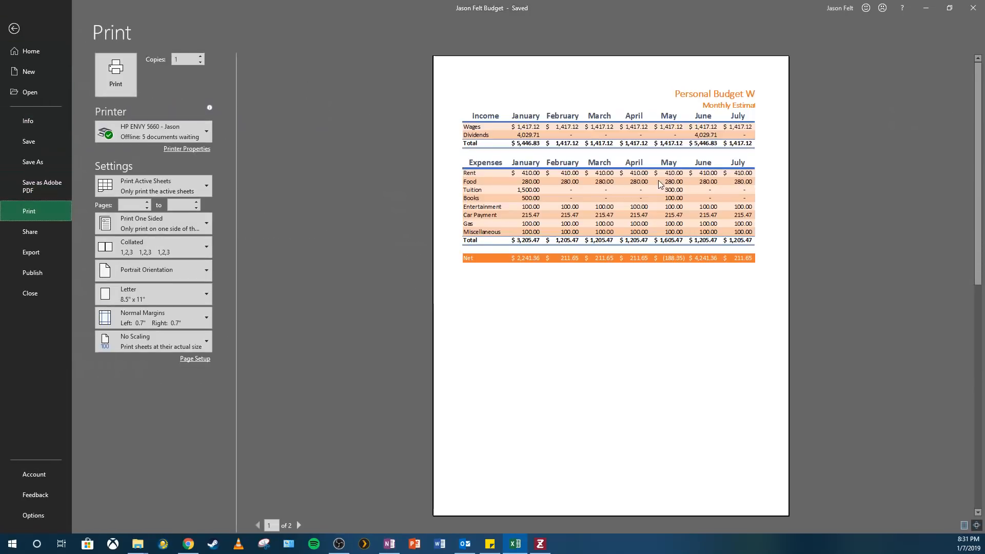
left_click(299, 525)
left_click(258, 526)
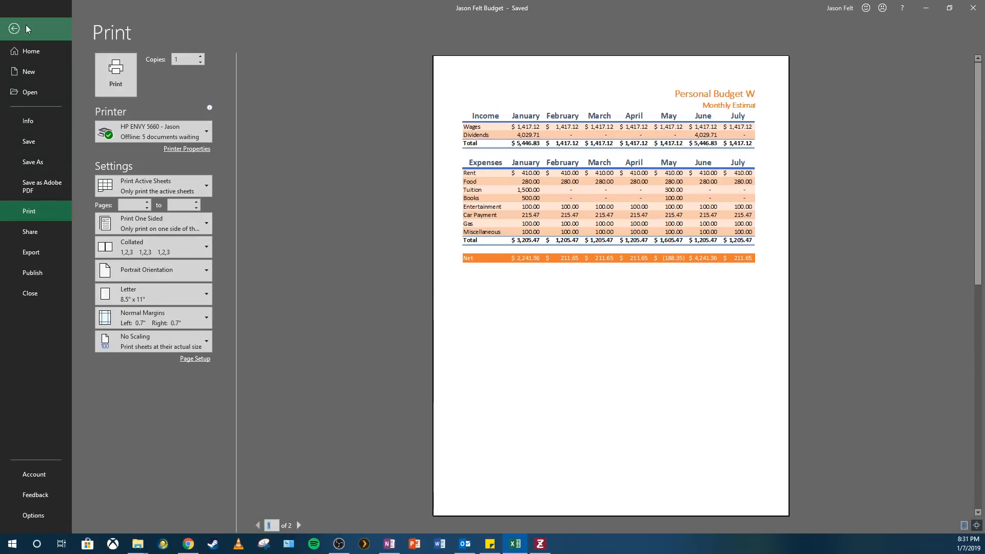
left_click(10, 29)
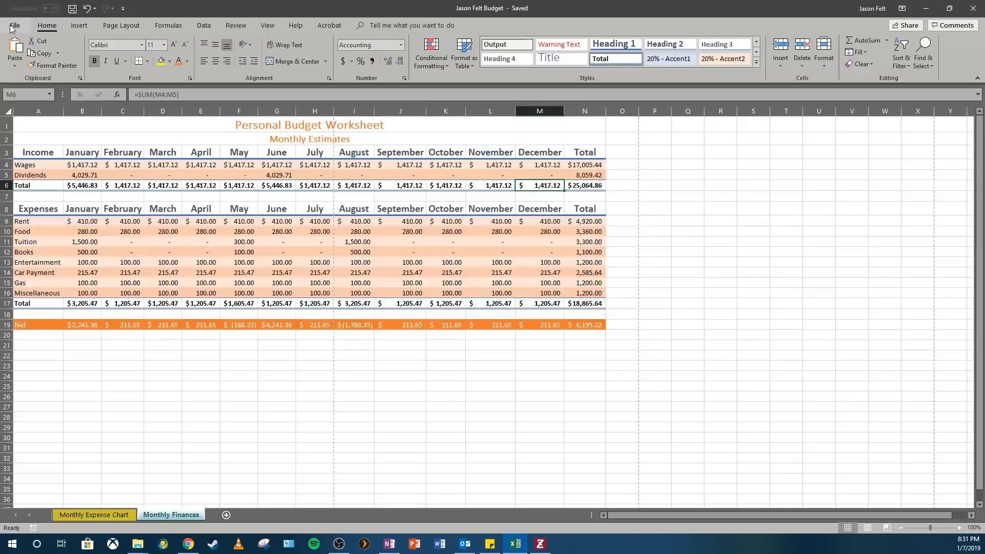
Switch the worksheet's page orientation to landscape and check the print preview
left_click(126, 26)
left_click(114, 51)
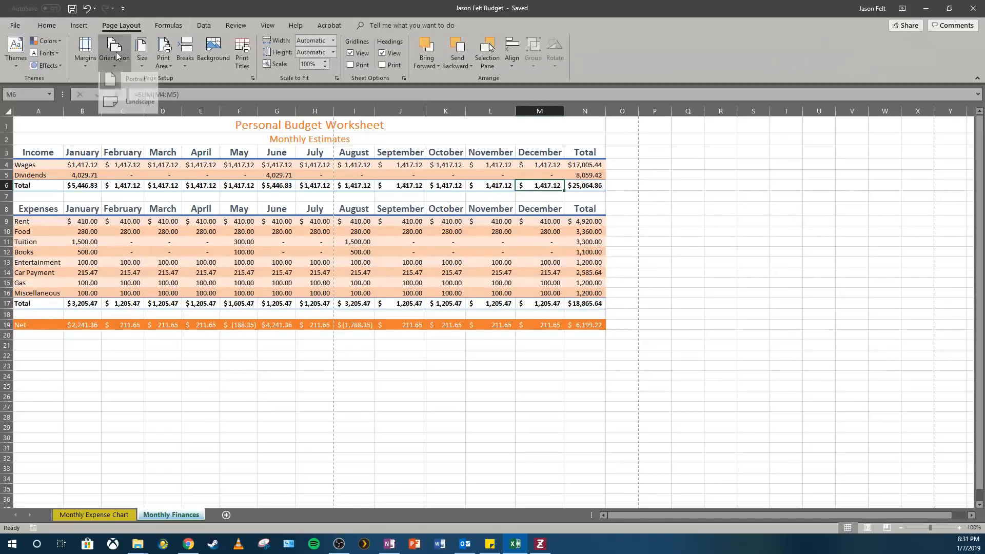
left_click(115, 108)
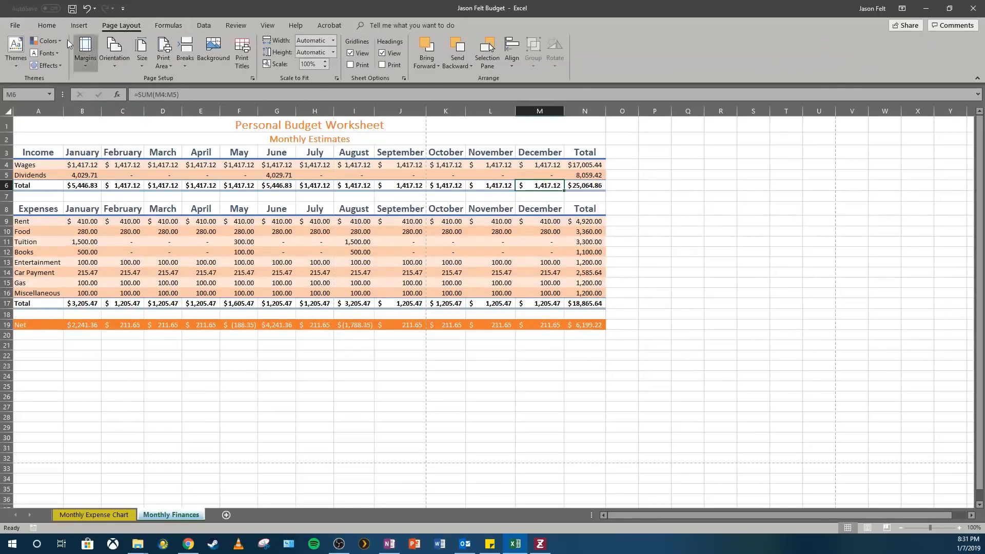
left_click(15, 26)
left_click(29, 211)
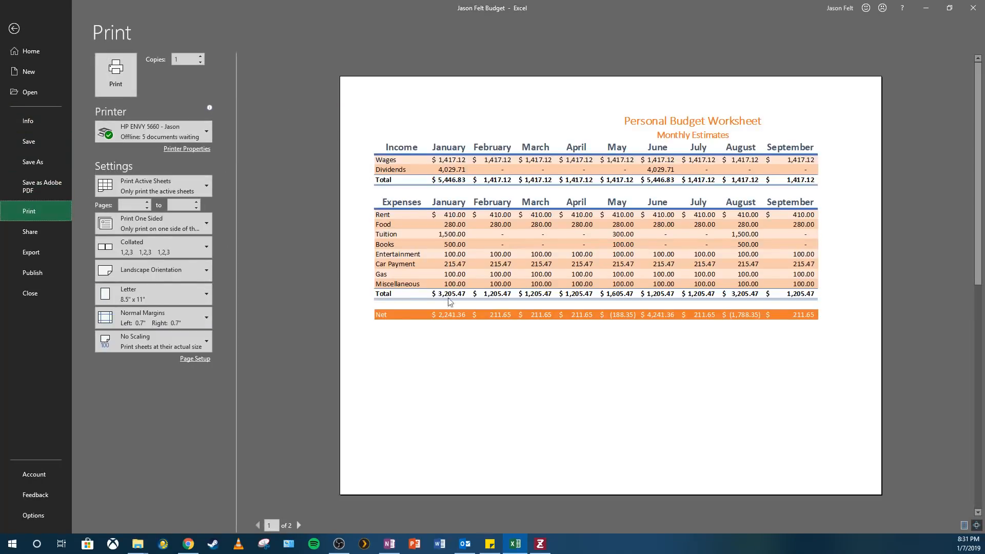
left_click(15, 29)
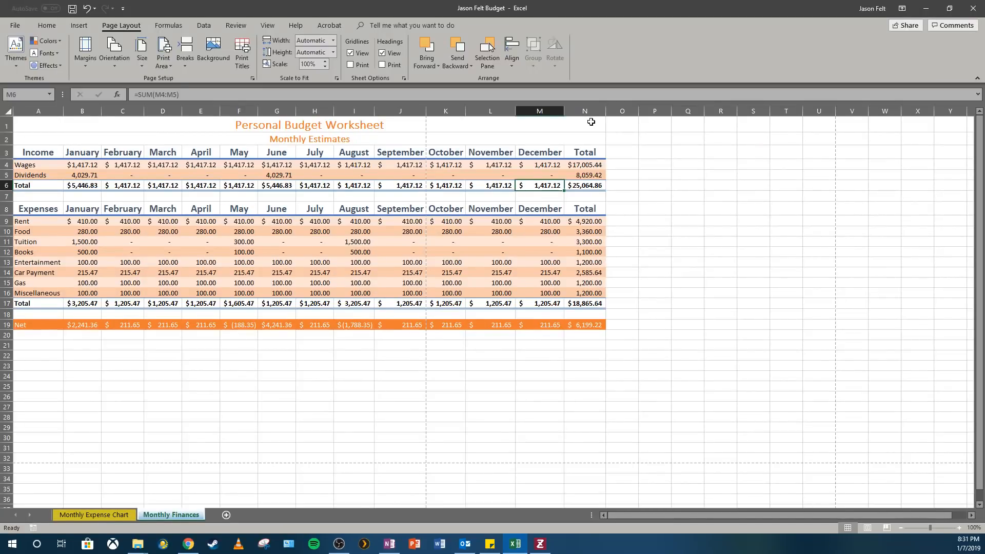
Scale the worksheet to fit 1 page wide by 1 page tall and check the print preview
left_click(336, 78)
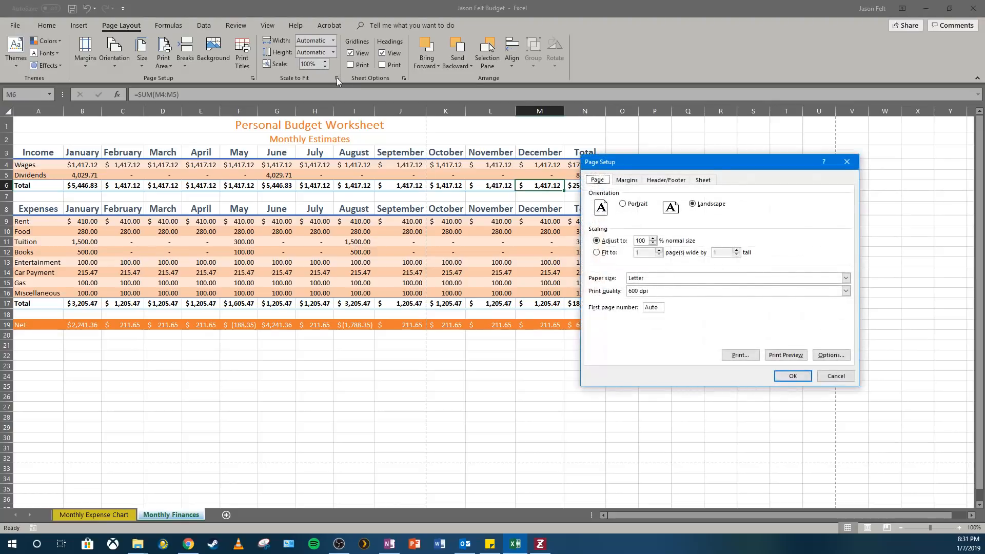
left_click(596, 254)
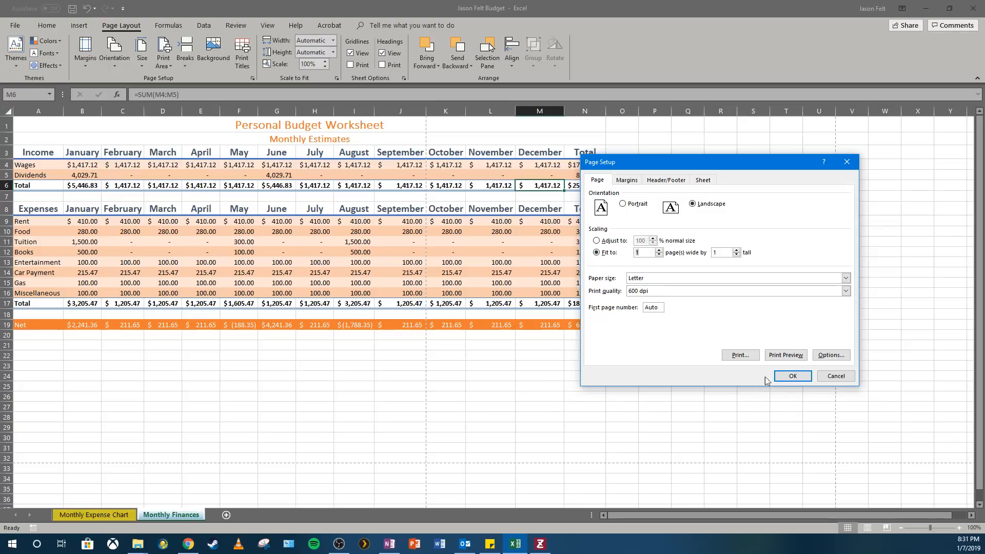
left_click(791, 377)
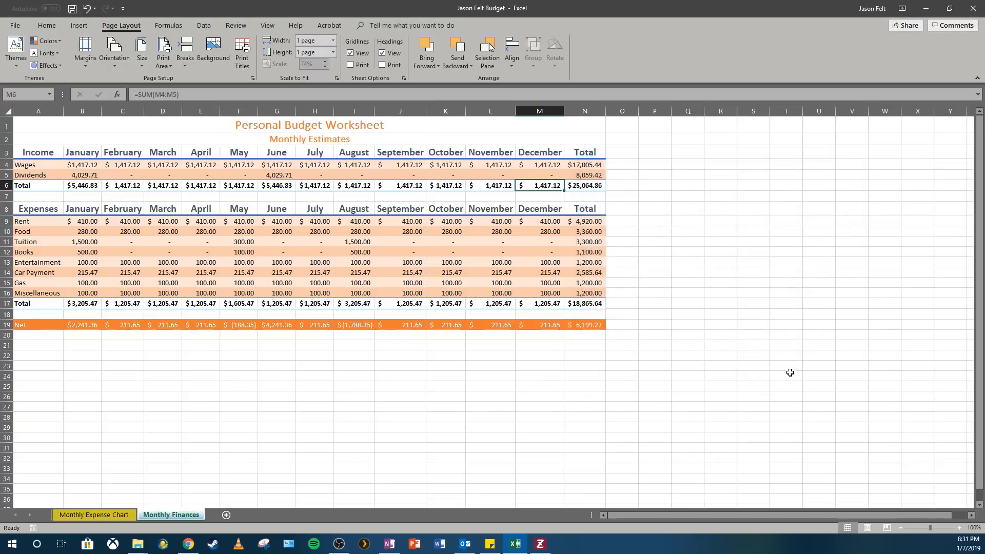
left_click(21, 24)
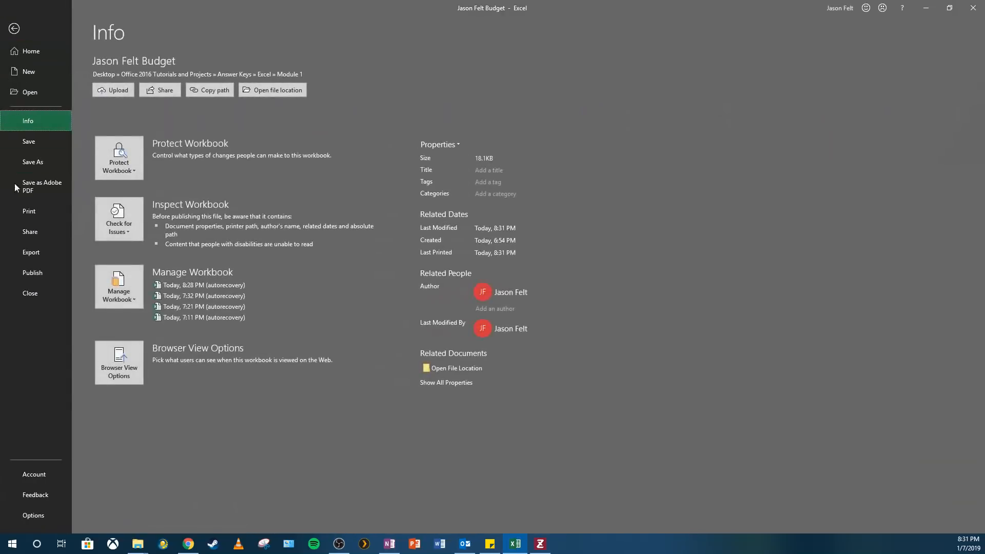
left_click(29, 211)
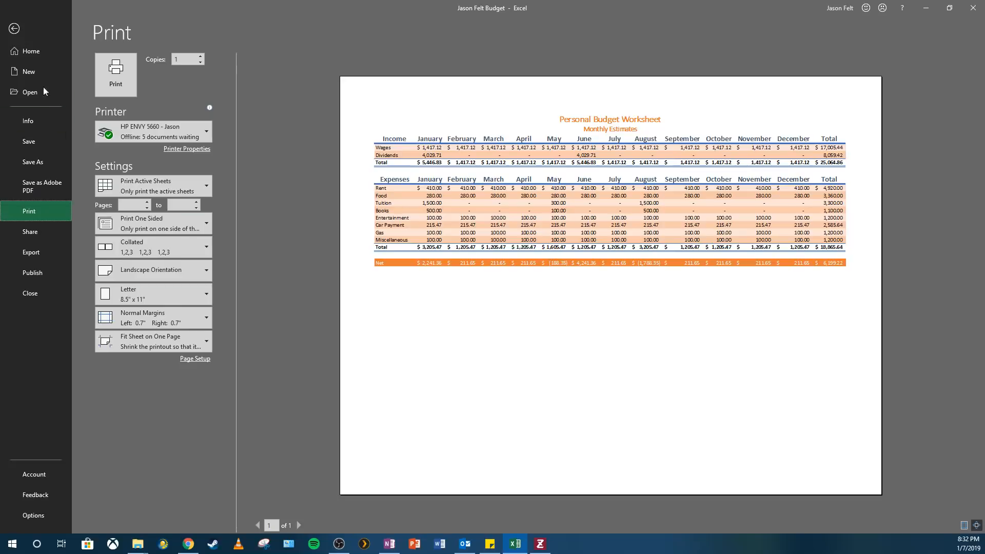
left_click(14, 28)
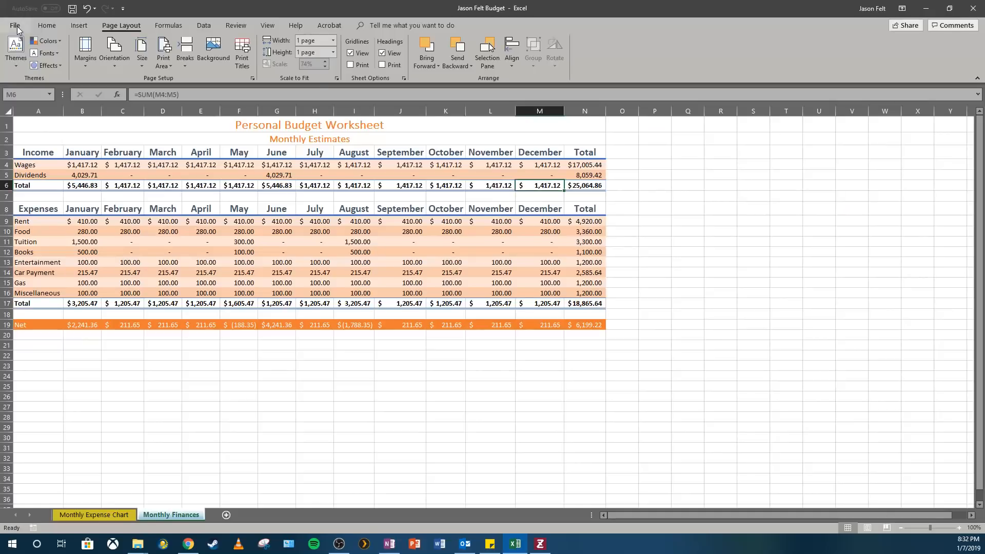
Review the fit-to-page scaling settings for the worksheet
left_click(336, 78)
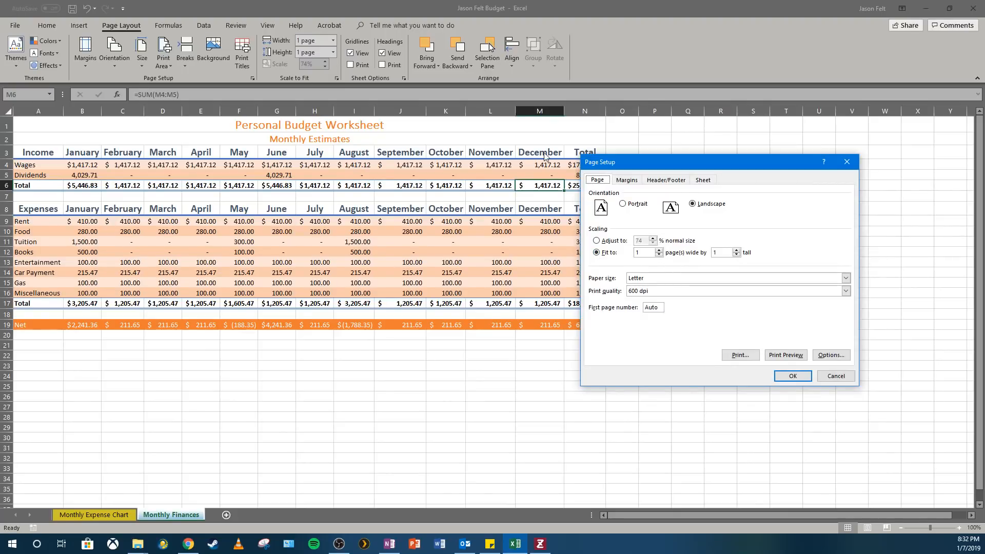
left_click(842, 378)
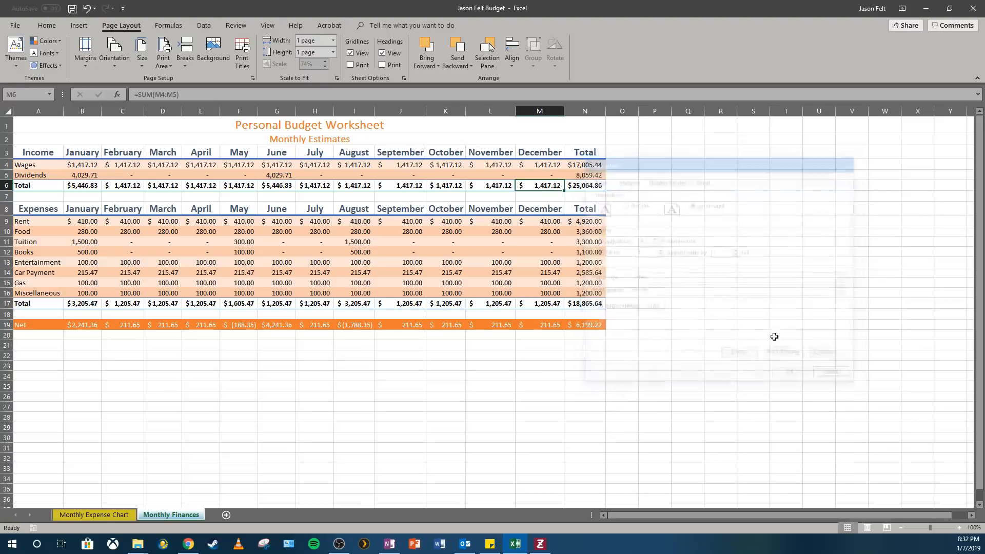
left_click(333, 53)
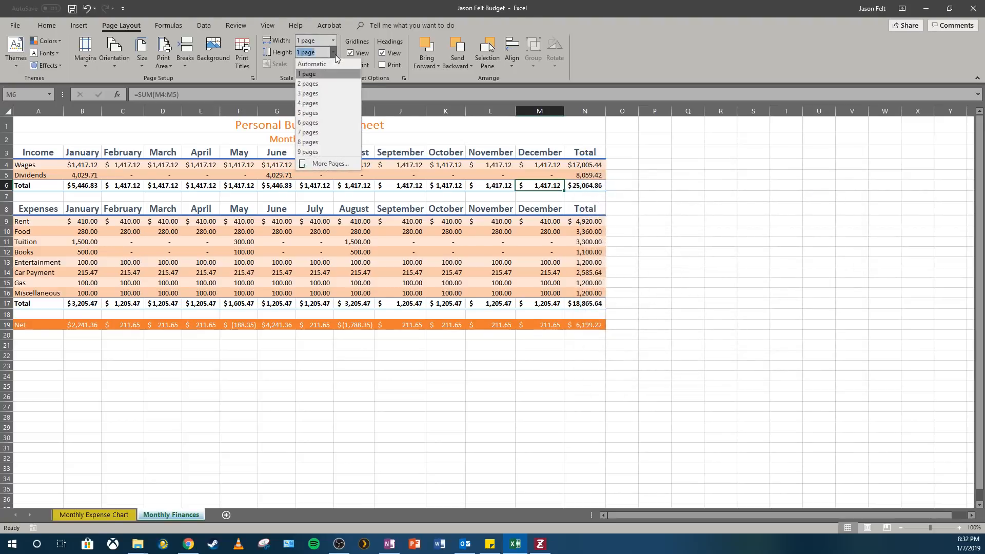
left_click(334, 55)
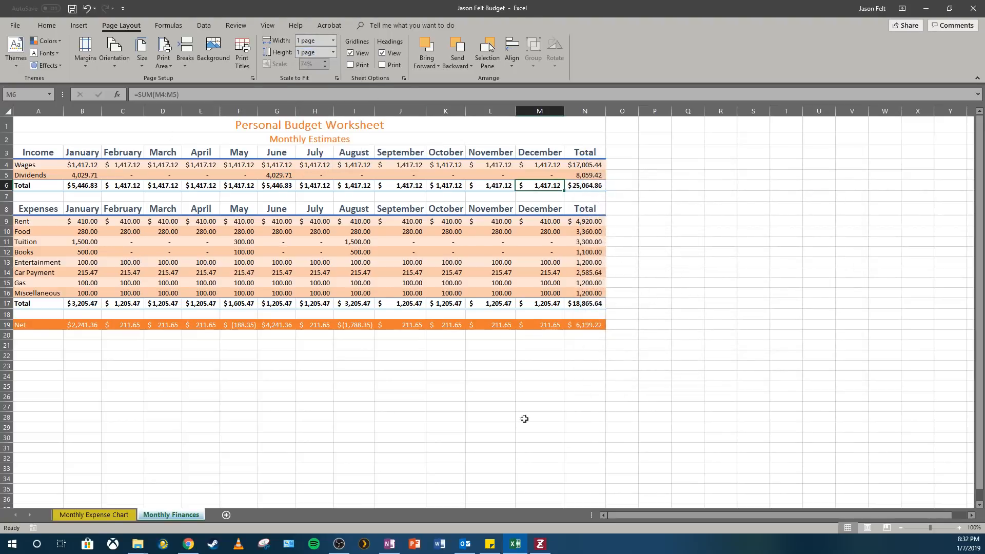
Switch between the chart sheet and the Monthly Finances sheet and browse the status bar customization options
left_click(104, 515)
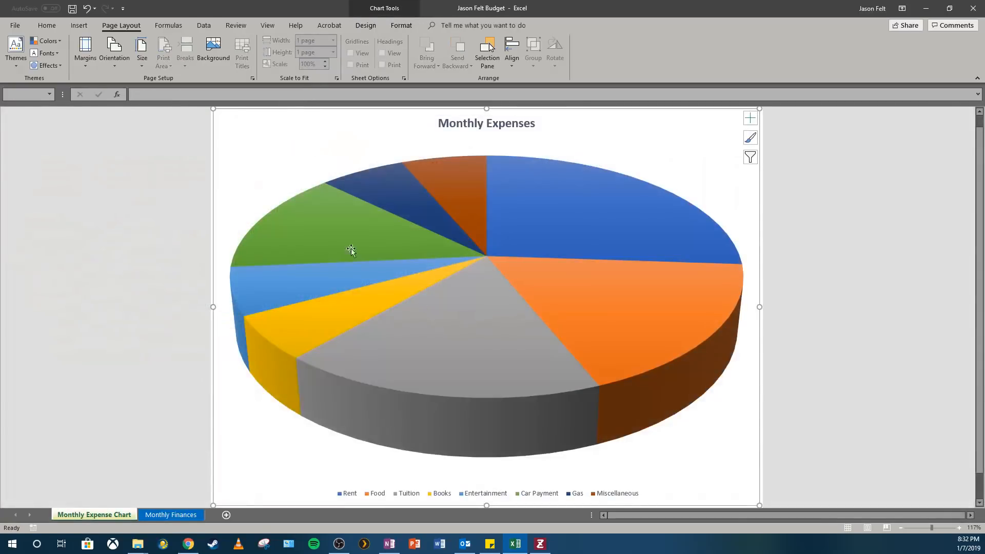
left_click(171, 514)
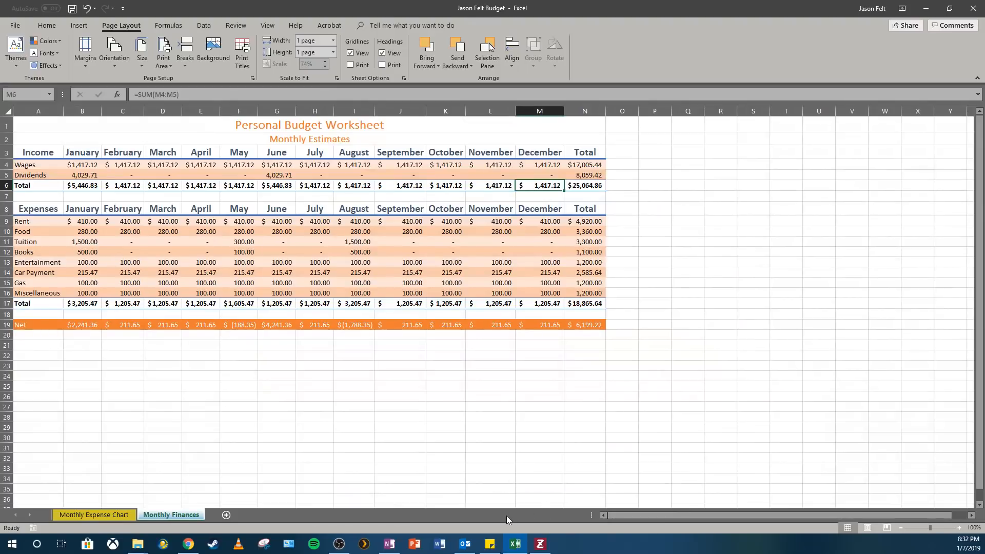
right_click(651, 528)
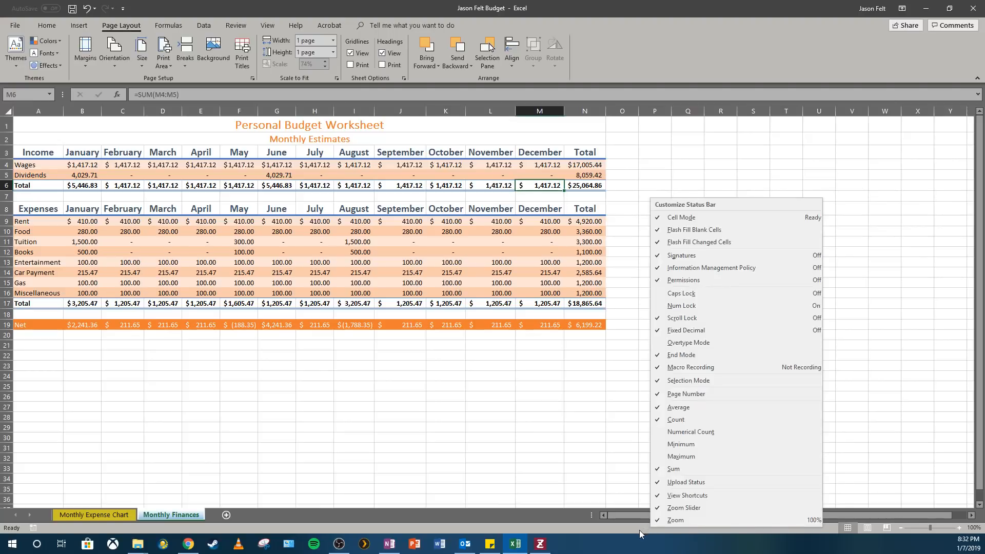
left_click(639, 530)
right_click(823, 530)
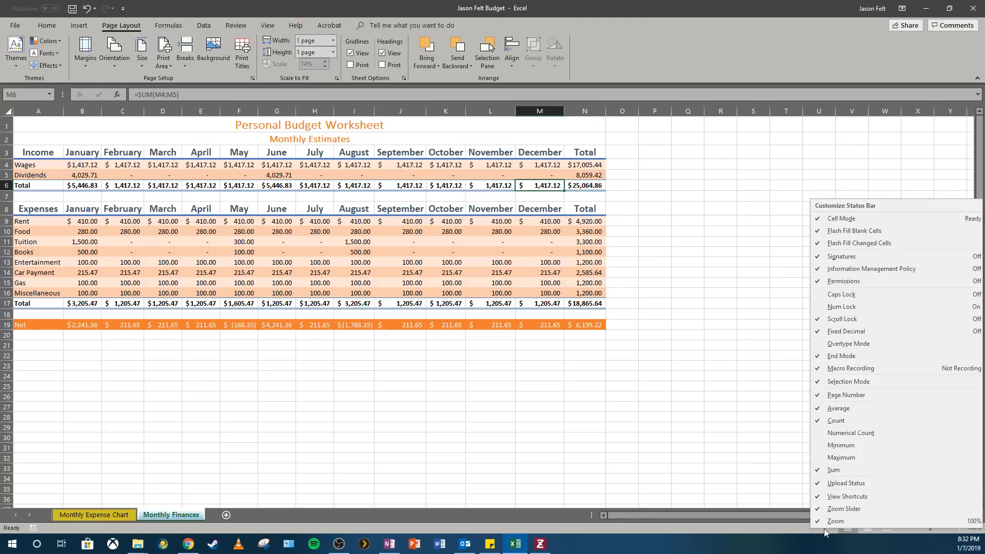
left_click(589, 477)
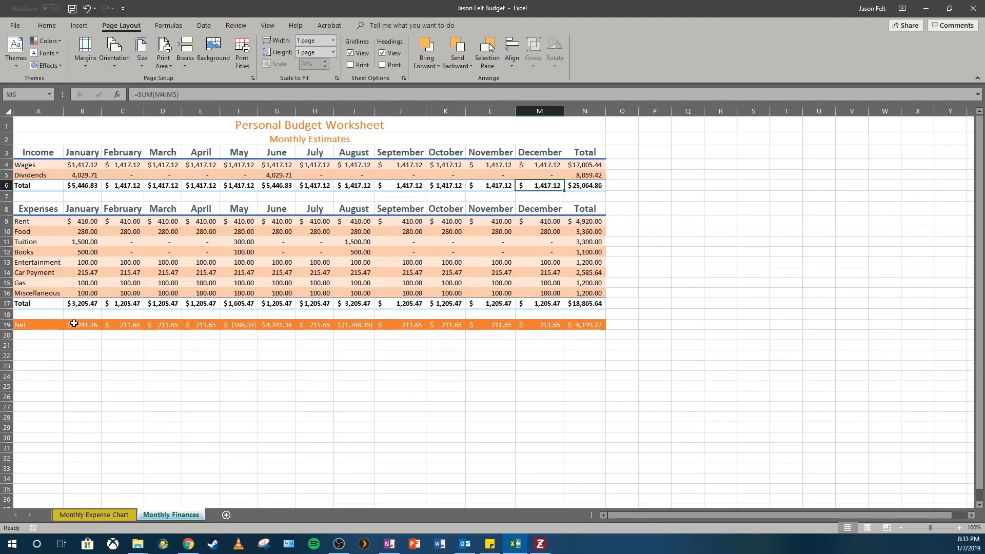
Select the Net values in B19:M19 and add Minimum and Maximum to the status bar statistics
left_click_drag(79, 324, 556, 325)
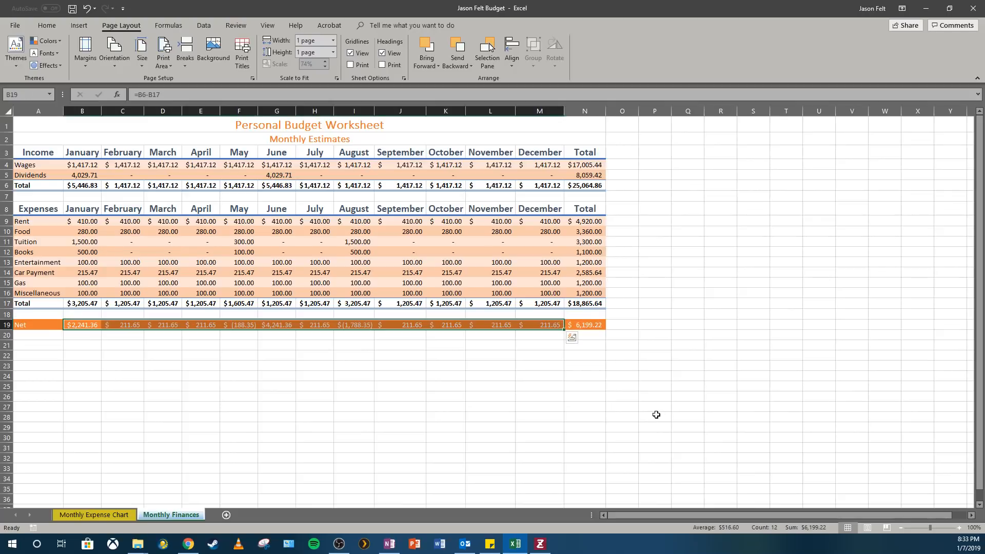
right_click(426, 527)
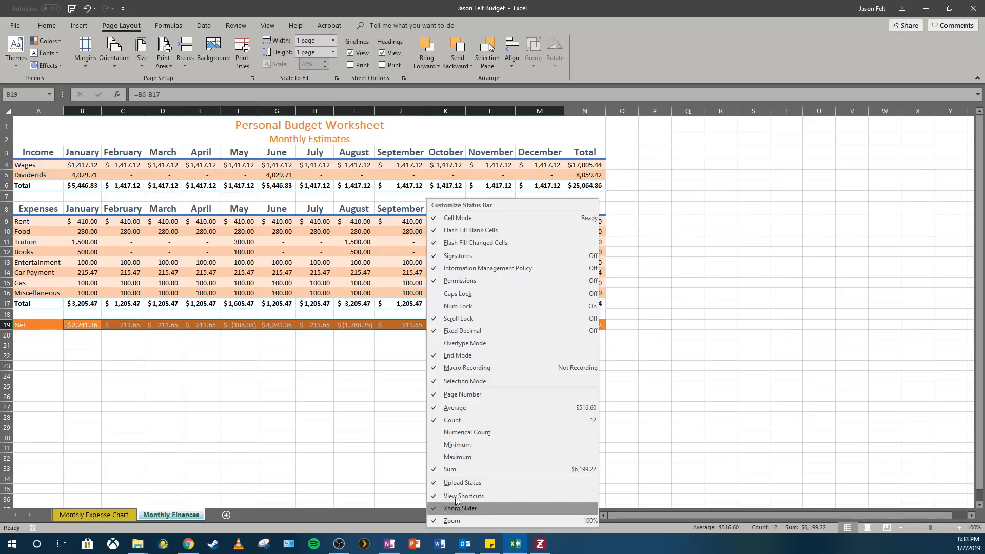
left_click(467, 457)
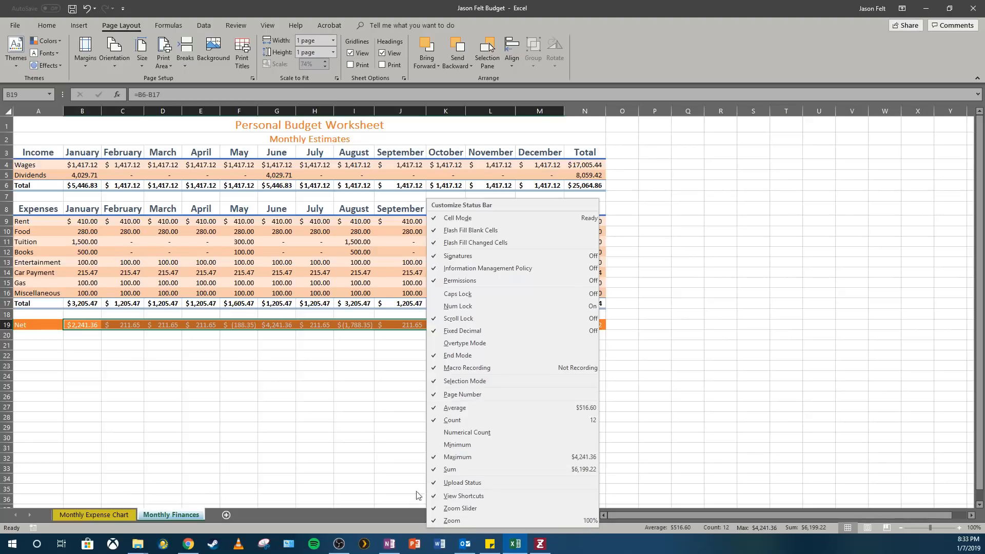
left_click(453, 444)
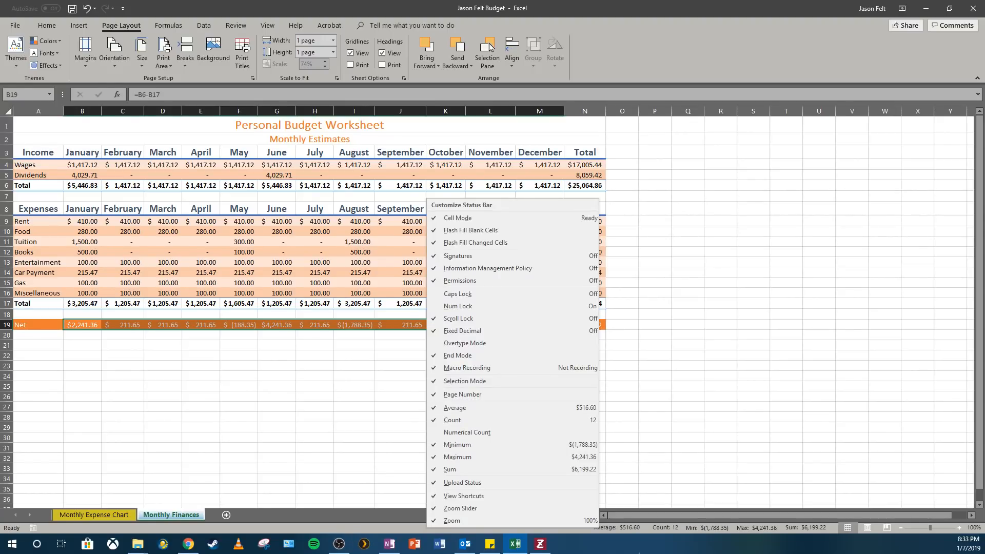
left_click(140, 331)
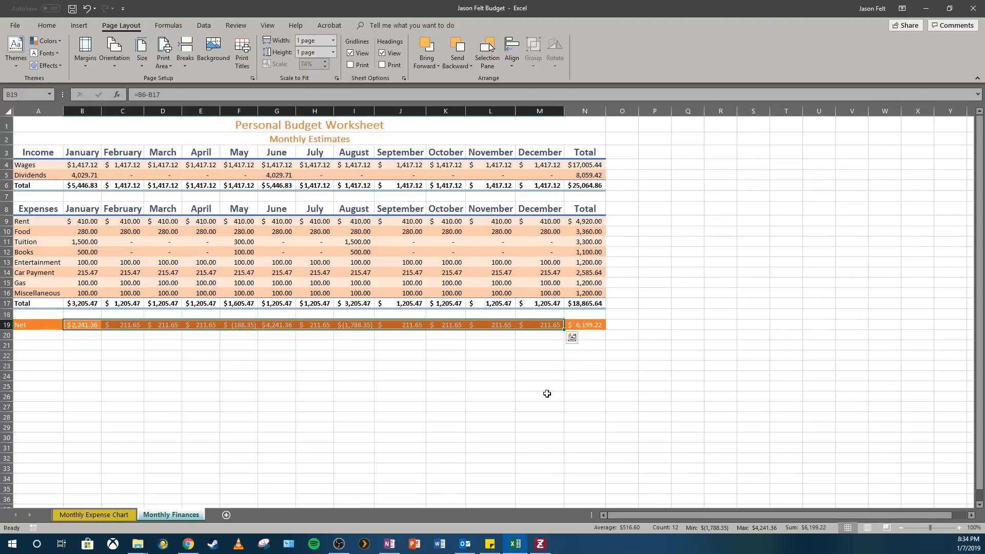
Deselect the Net row and save the workbook
left_click(688, 262)
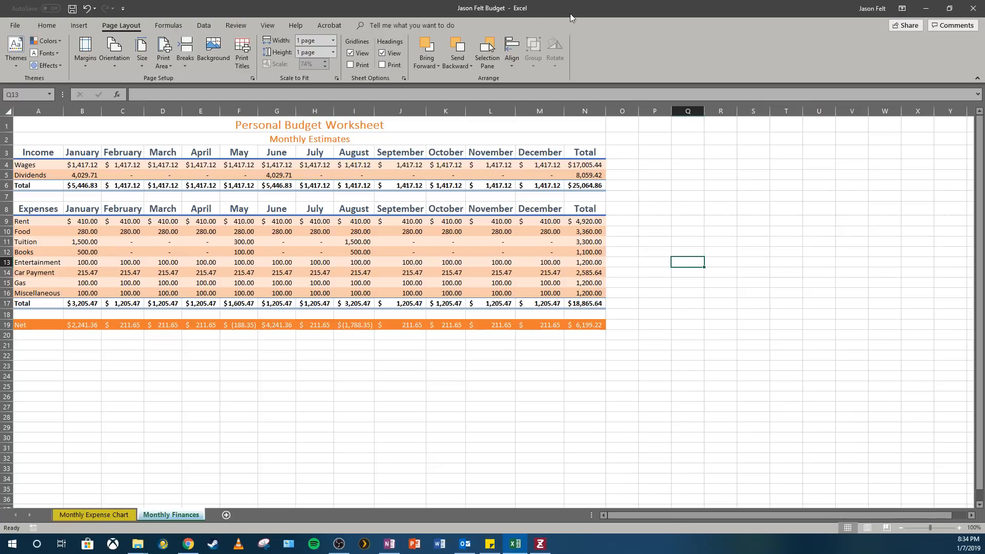
left_click(72, 9)
Switch to OneNote and open the Personal Budget Worksheet & Chart [Step-by-Step] page in the MS Excel section
left_click(390, 545)
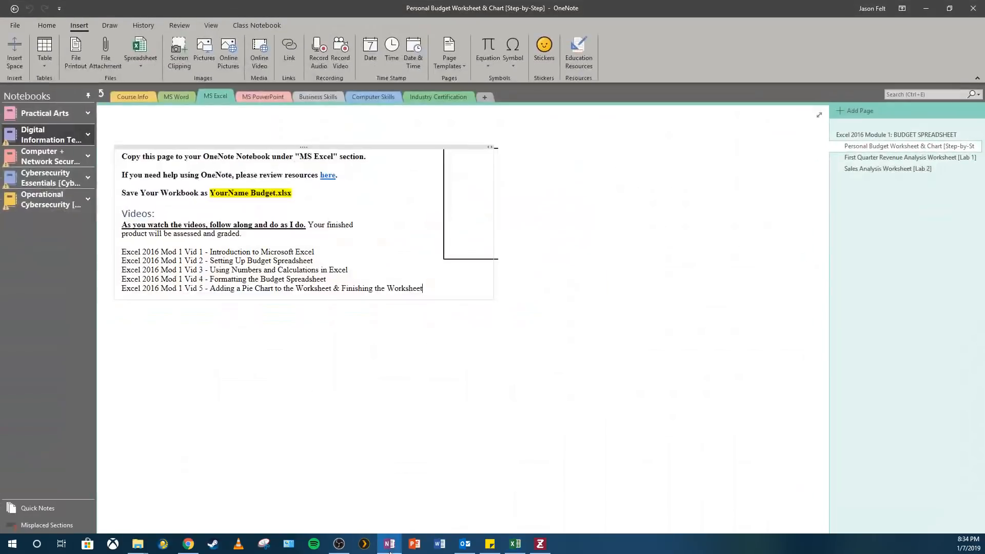
left_click(602, 218)
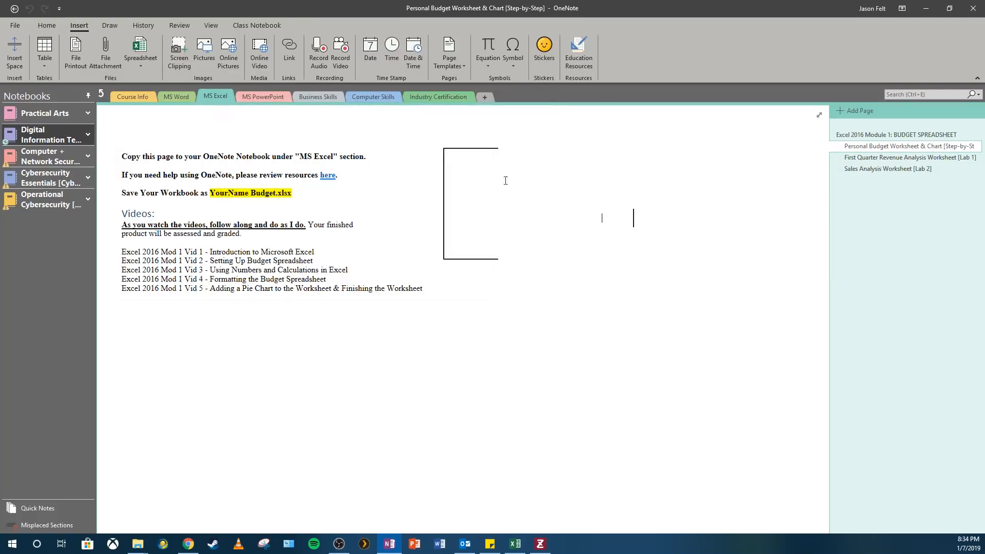
left_click(847, 135)
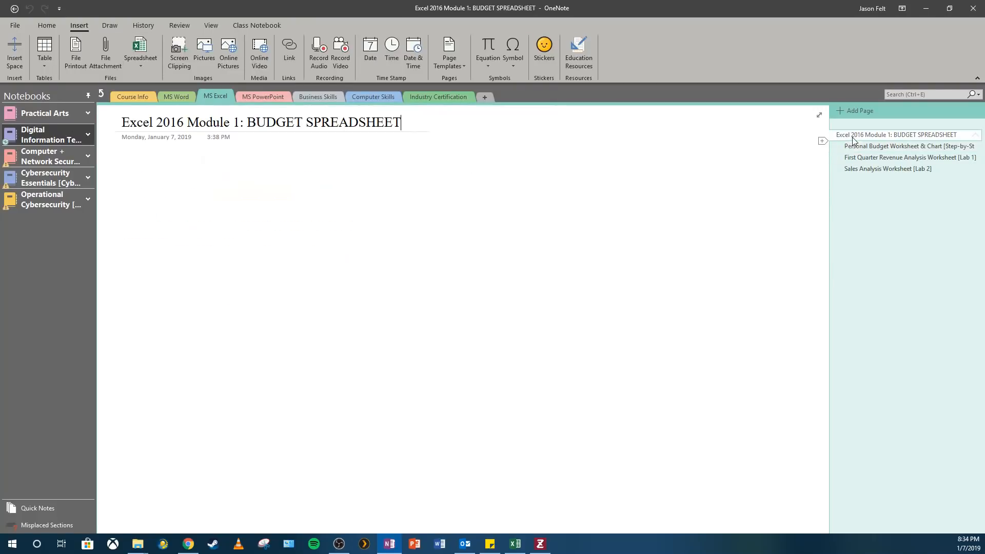
left_click(853, 147)
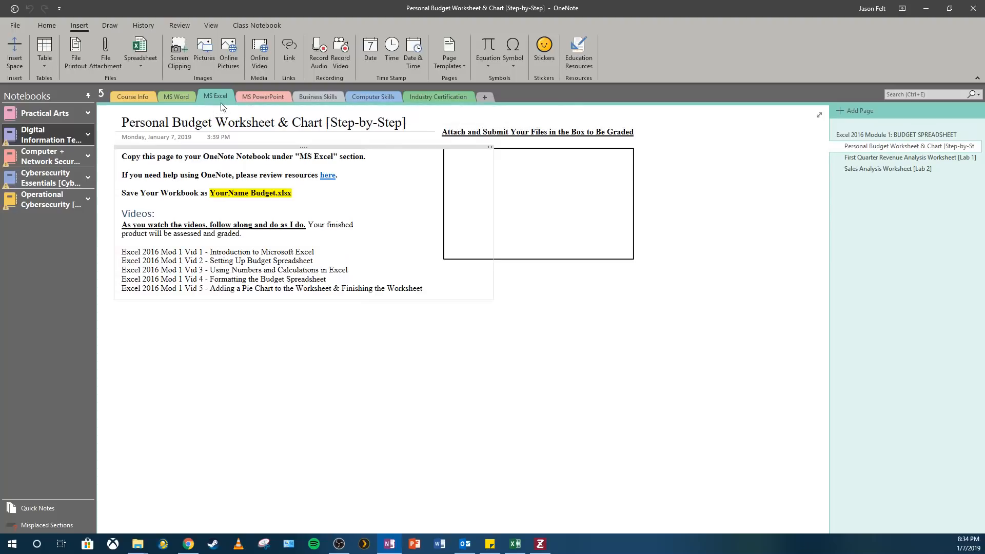
Copy the Personal Budget Worksheet & Chart [Step-by-Step] page and switch back to the previous window
right_click(914, 150)
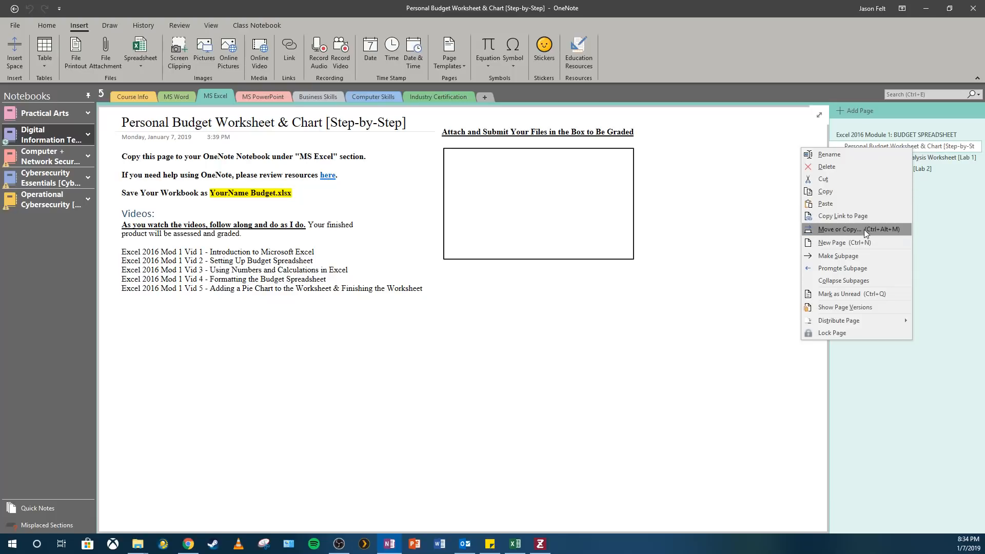
left_click(851, 191)
left_click(512, 164)
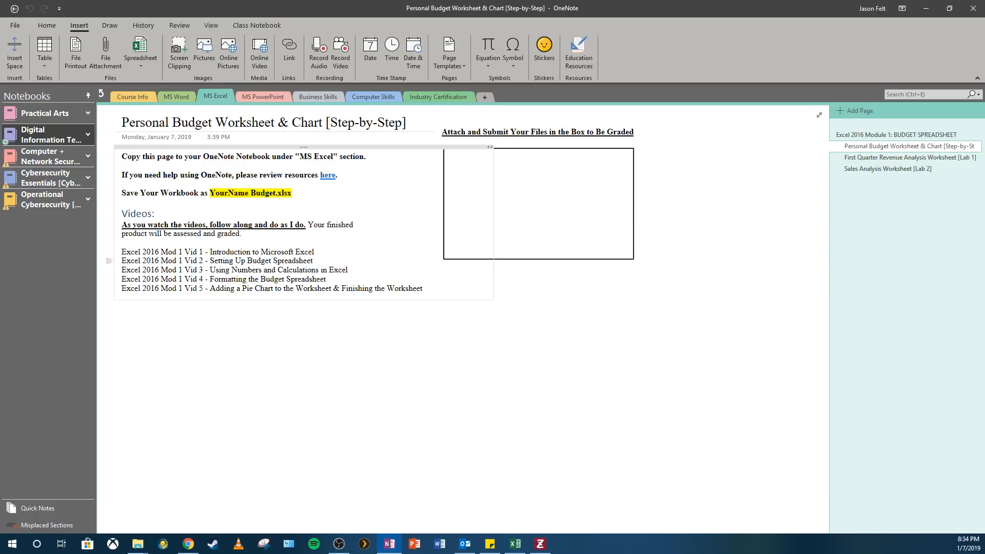
key("alt+Tab")
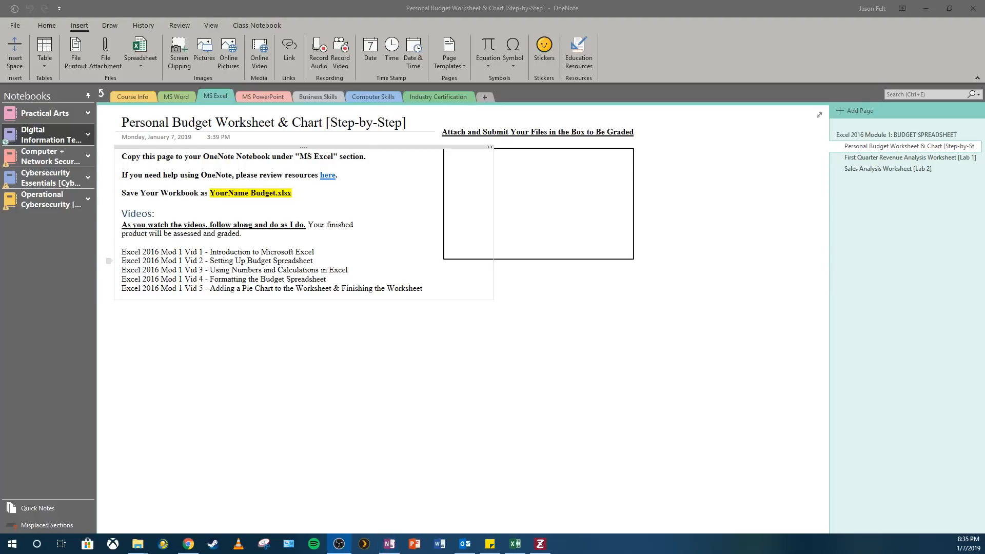